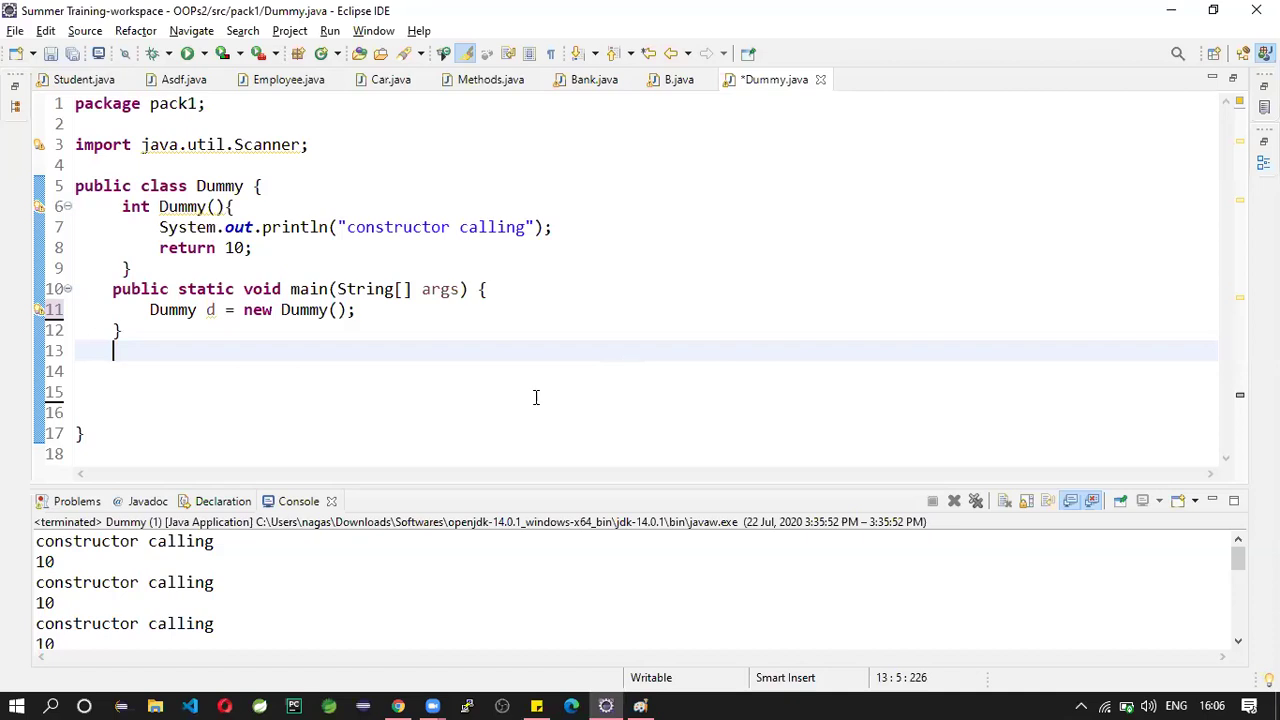
- Switch to the Chrome window and bring up WhatsApp Web
key("alt+Tab")
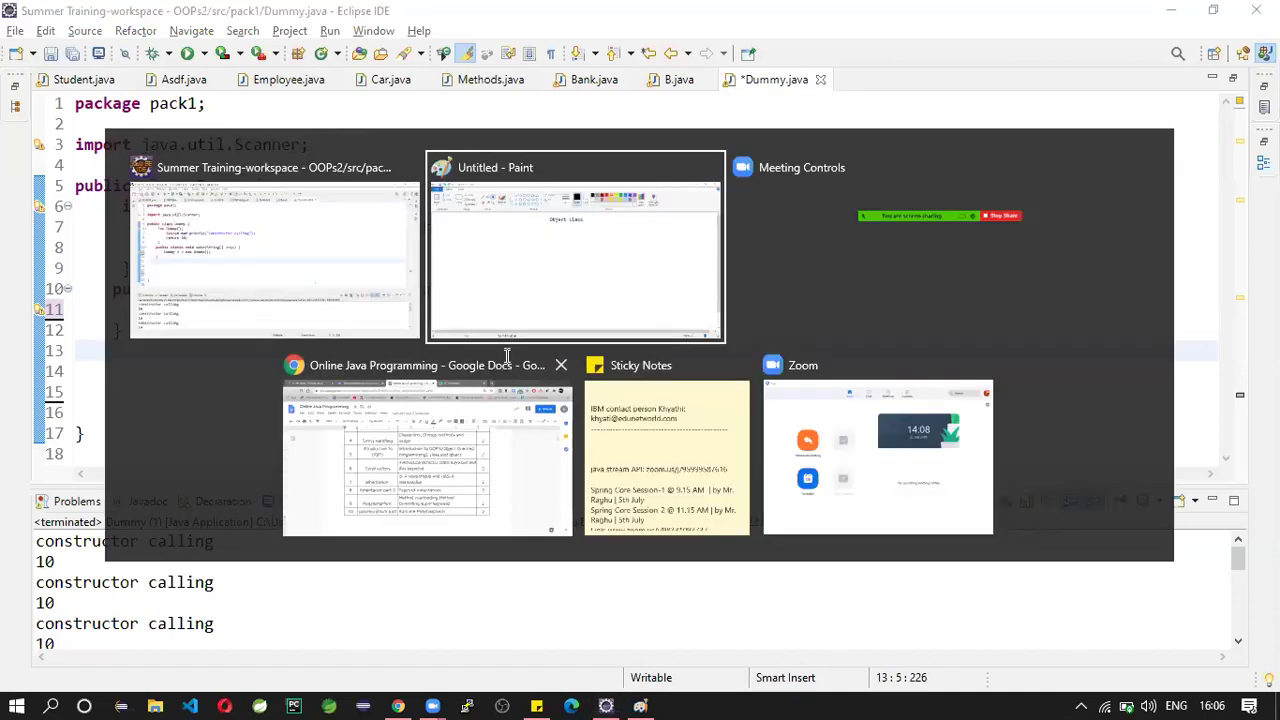
key("alt+Tab")
key("alt+Tab")
key("alt+Tab")
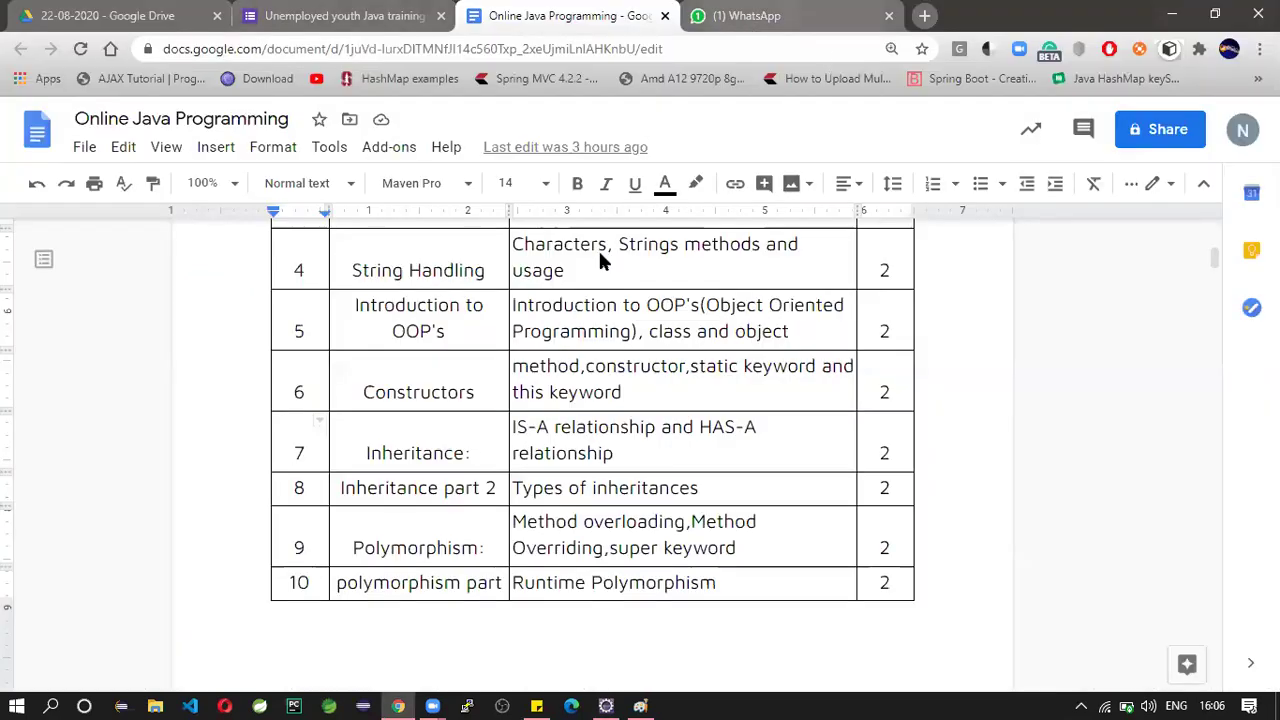
key("ctrl+Tab")
- Look through the WhatsApp chat list for the conversation holding the test results, checking one contact's chat
scroll(171, 428, "down", 3)
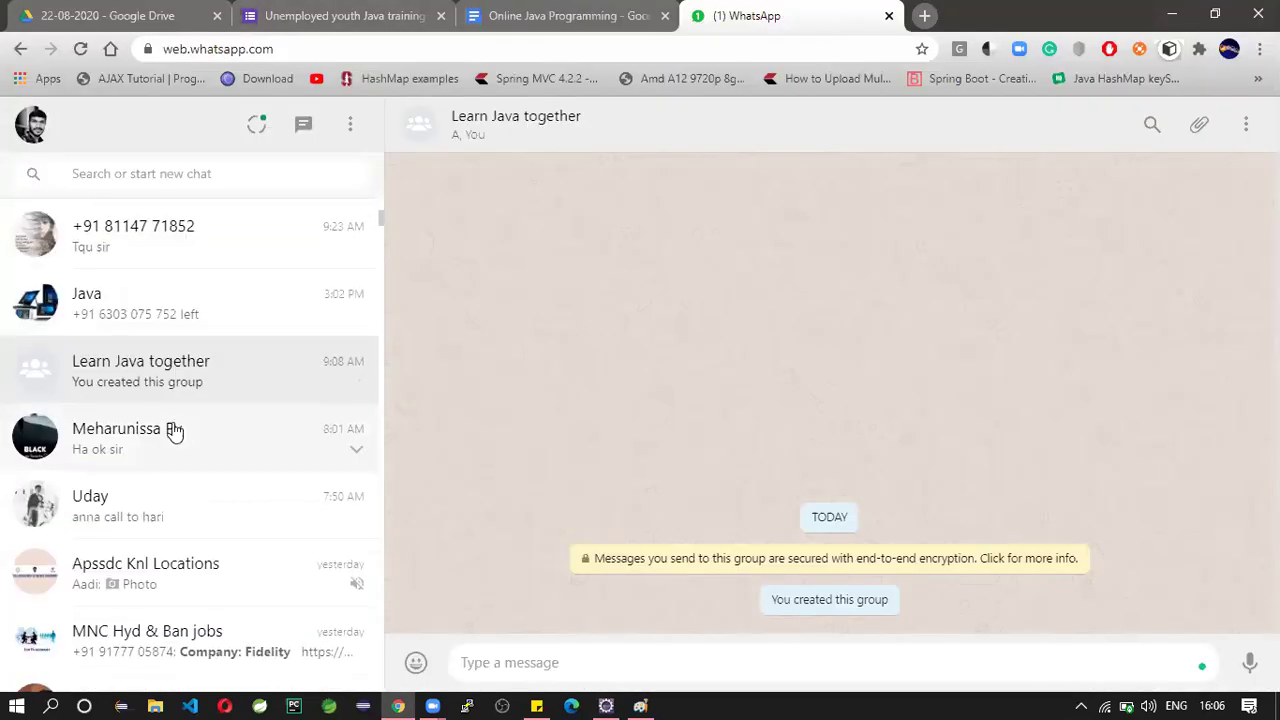
scroll(172, 440, "down", 1)
scroll(152, 548, "down", 1)
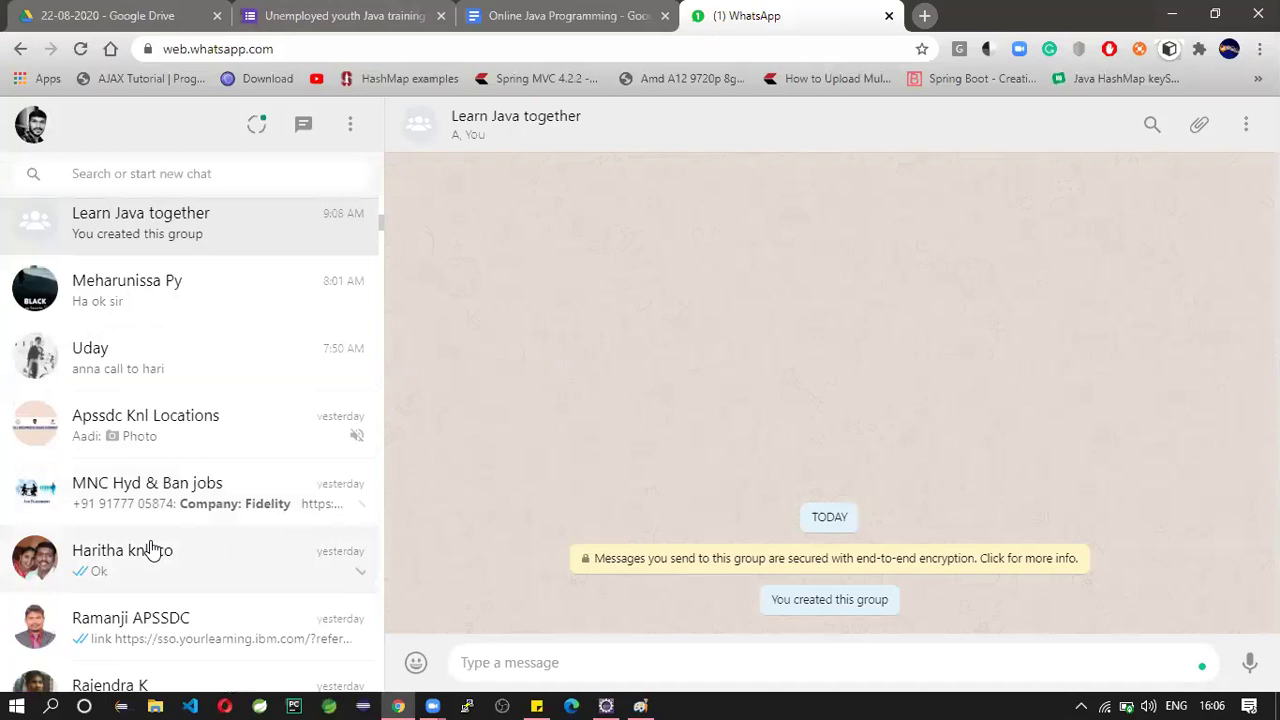
scroll(152, 548, "down", 3)
scroll(150, 507, "down", 4)
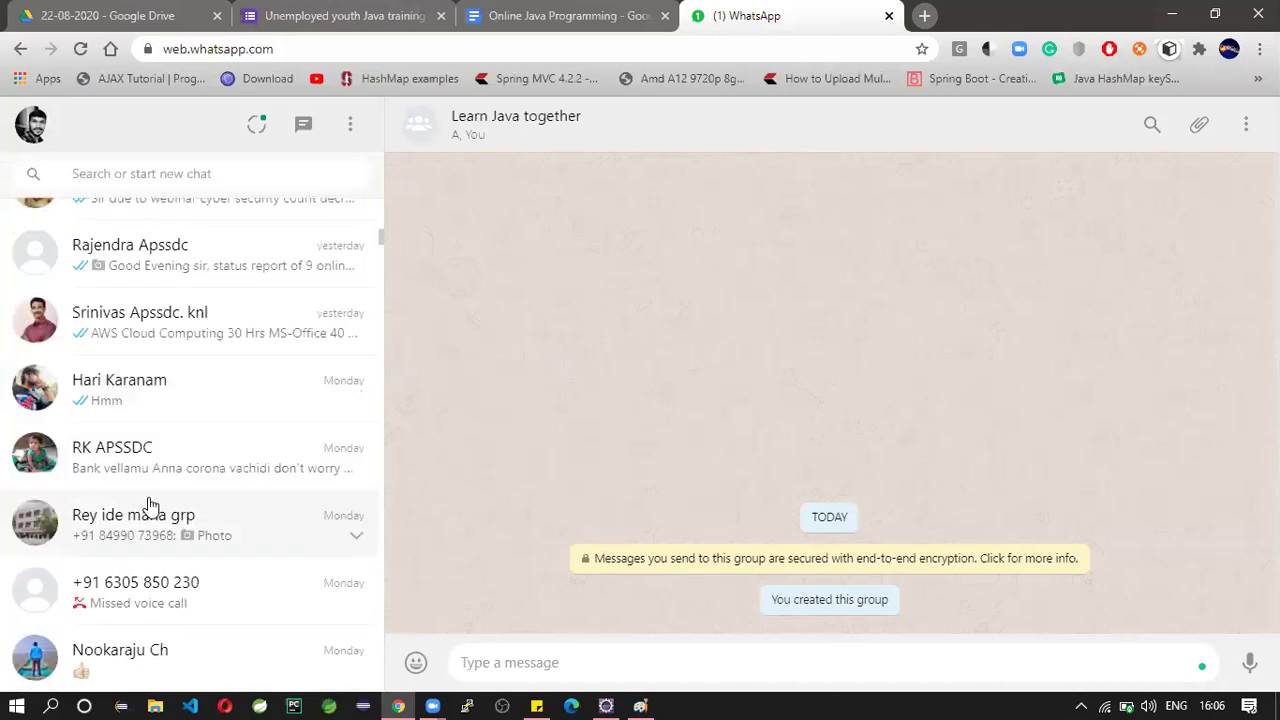
scroll(150, 507, "down", 3)
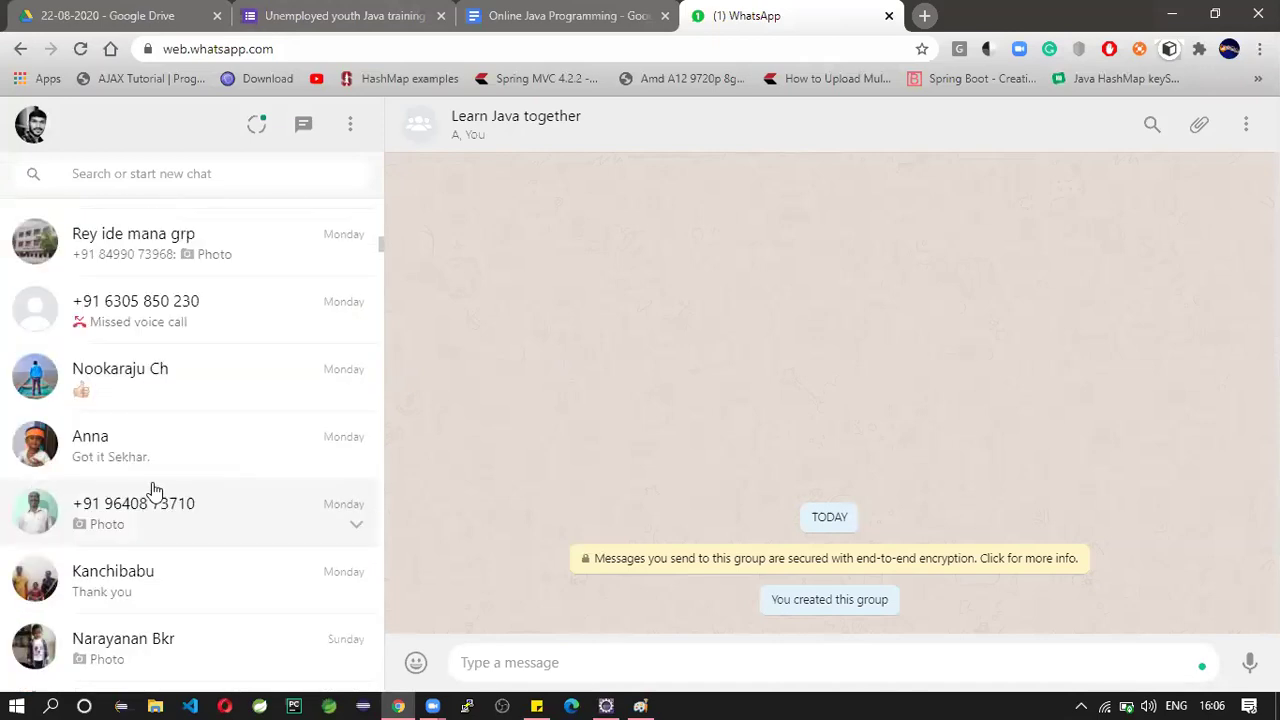
left_click(205, 403)
scroll(178, 409, "up", 7)
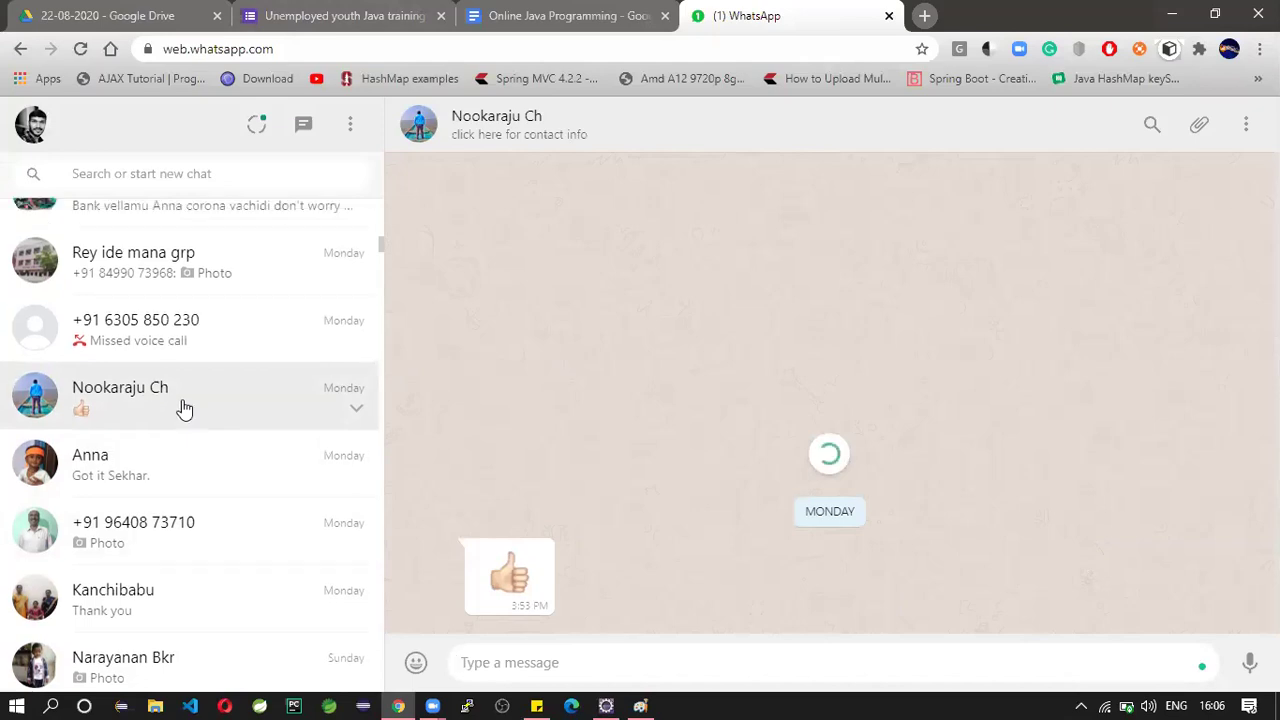
scroll(183, 408, "up", 8)
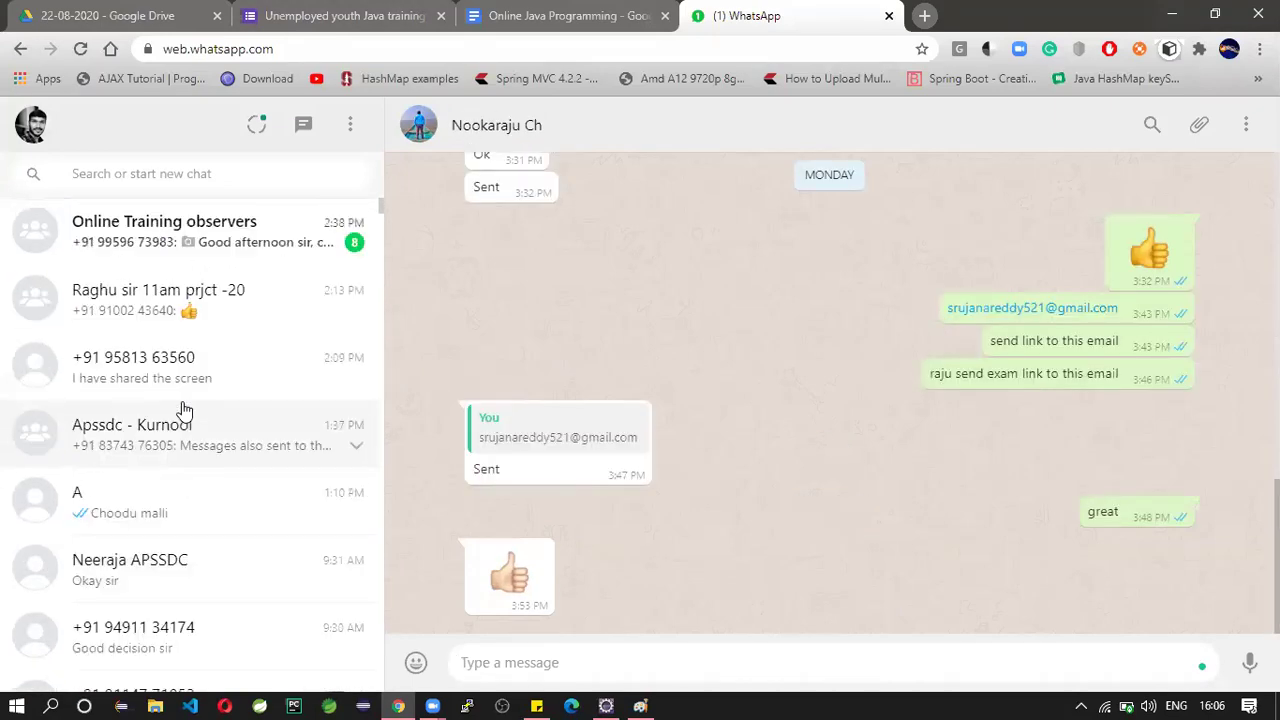
- Open the Online Training observers group chat and download the shared Java Demo Results.xls file
left_click(215, 228)
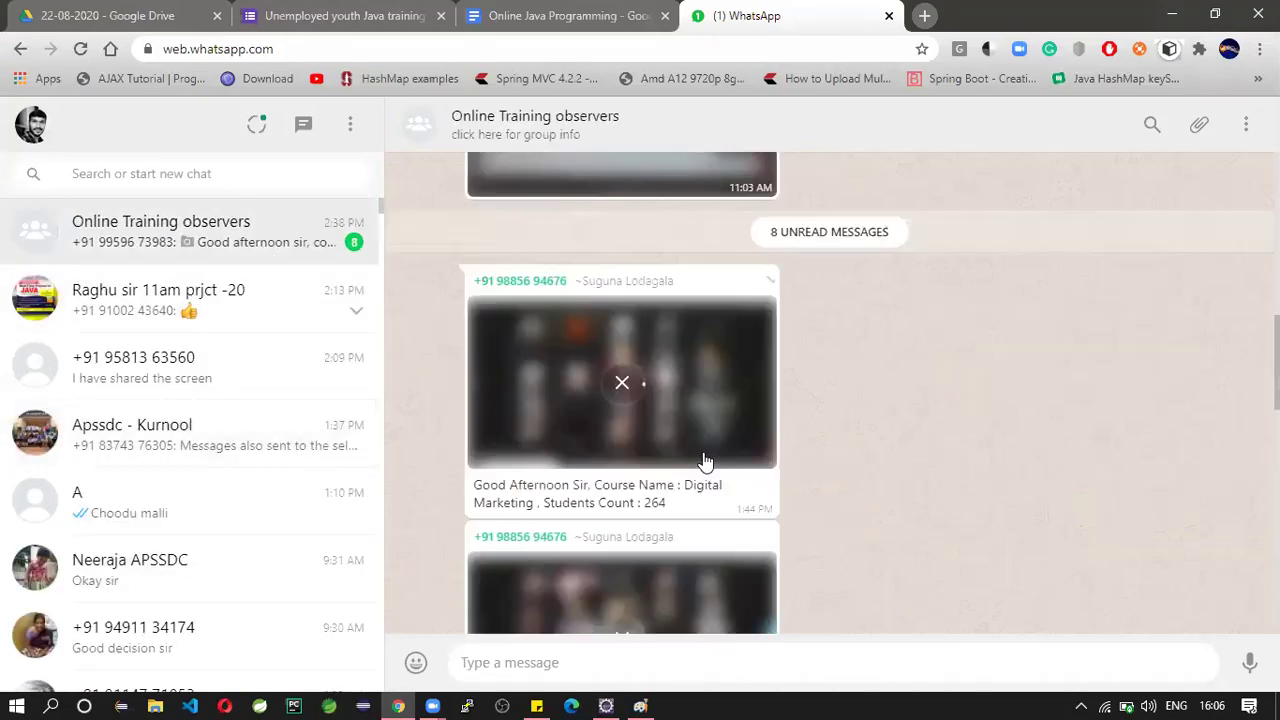
scroll(708, 552, "up", 5)
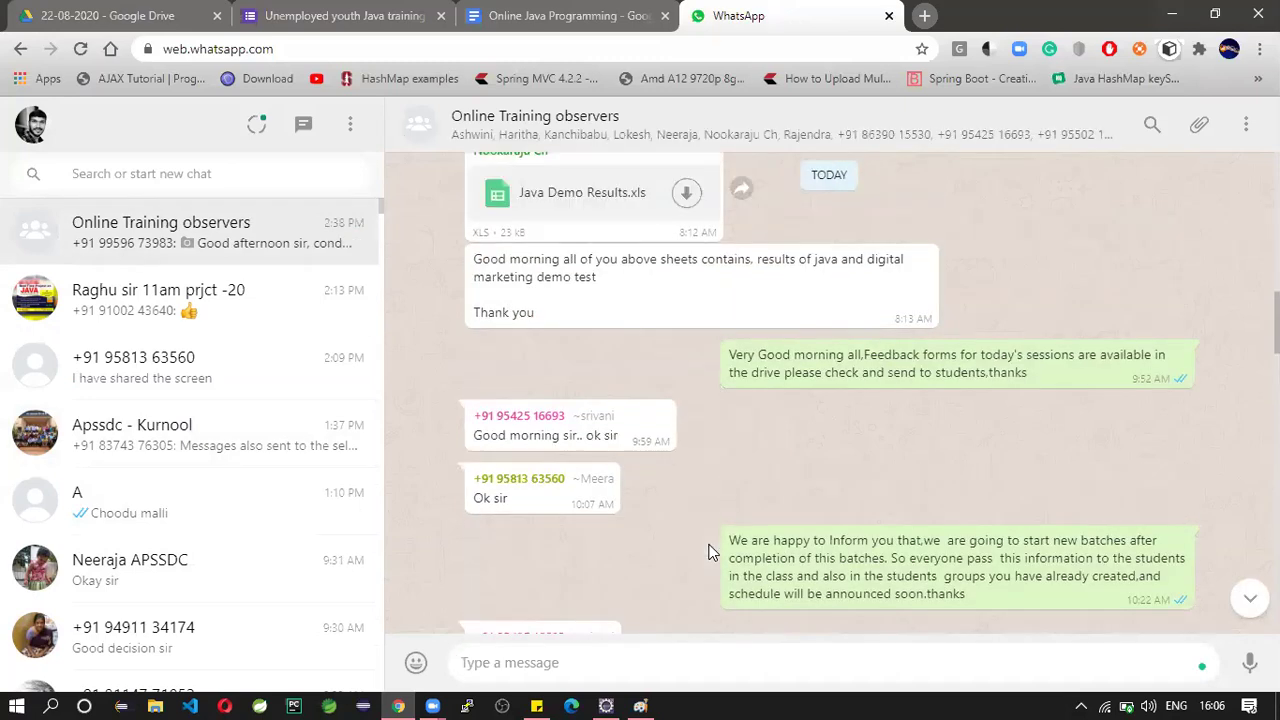
scroll(677, 516, "up", 2)
left_click(638, 397)
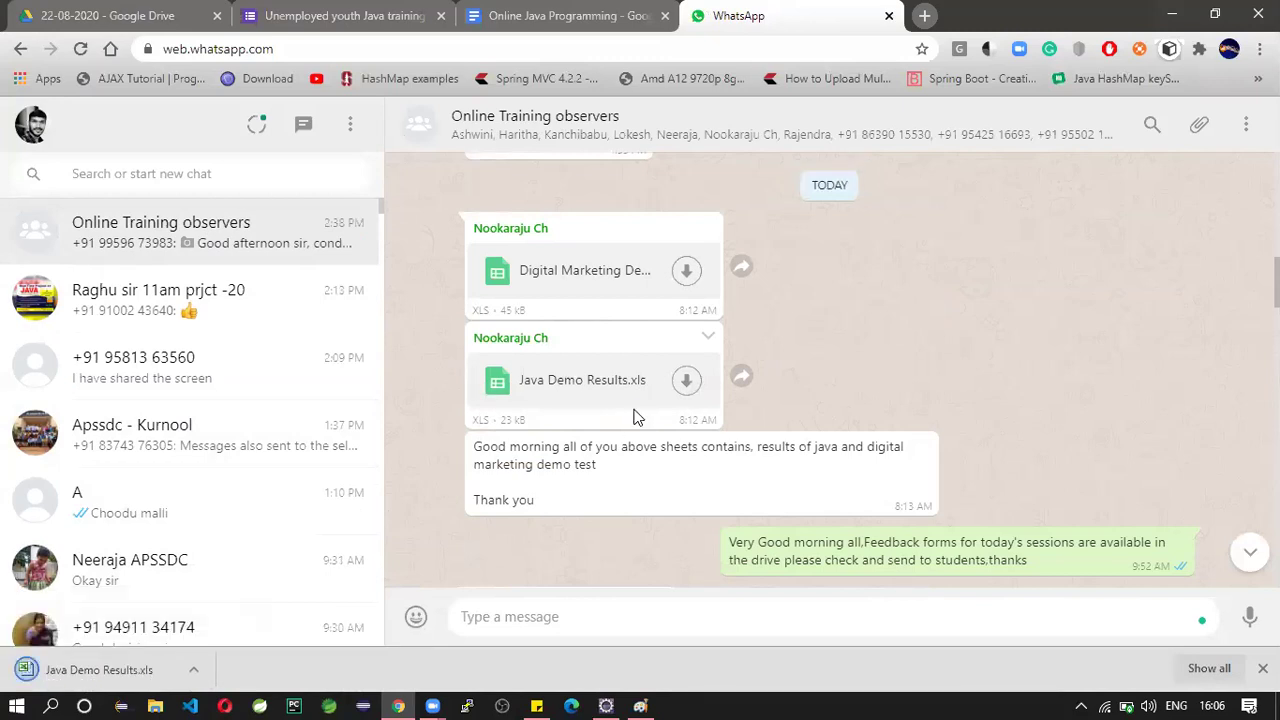
- Try to open the downloaded Java Demo Results.xls in Microsoft Excel
left_click(138, 671)
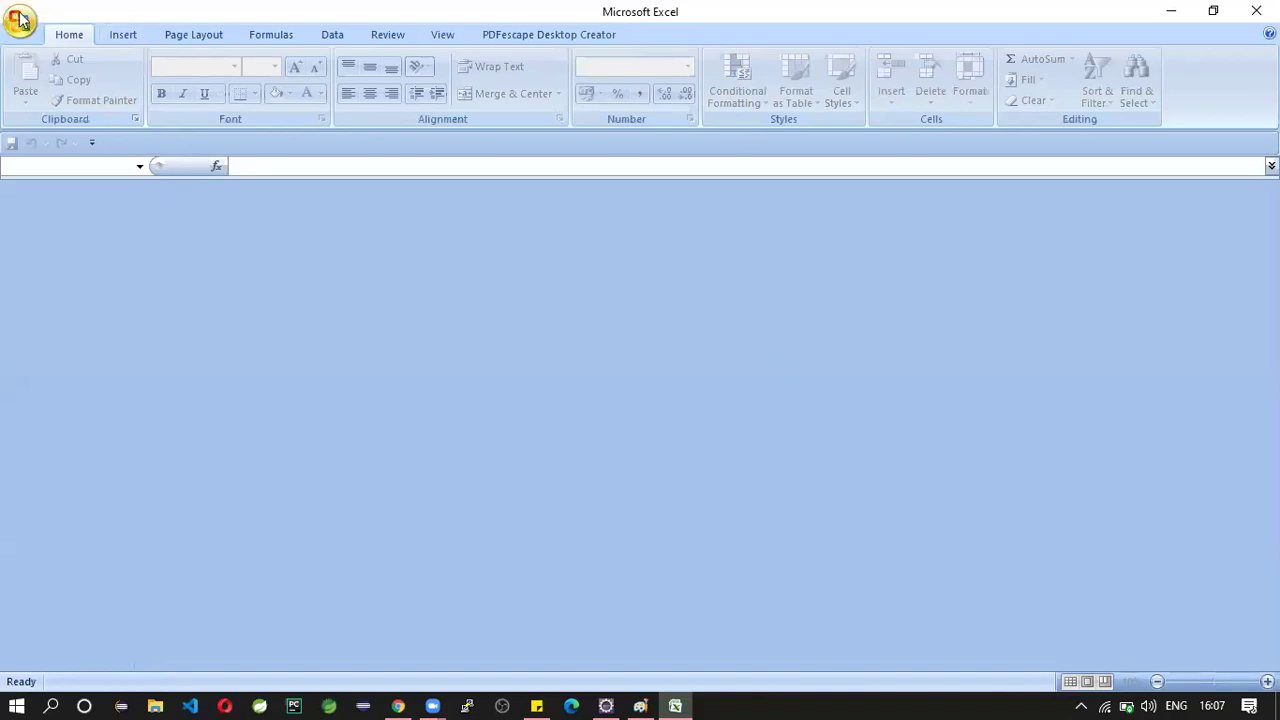
key("alt+Tab")
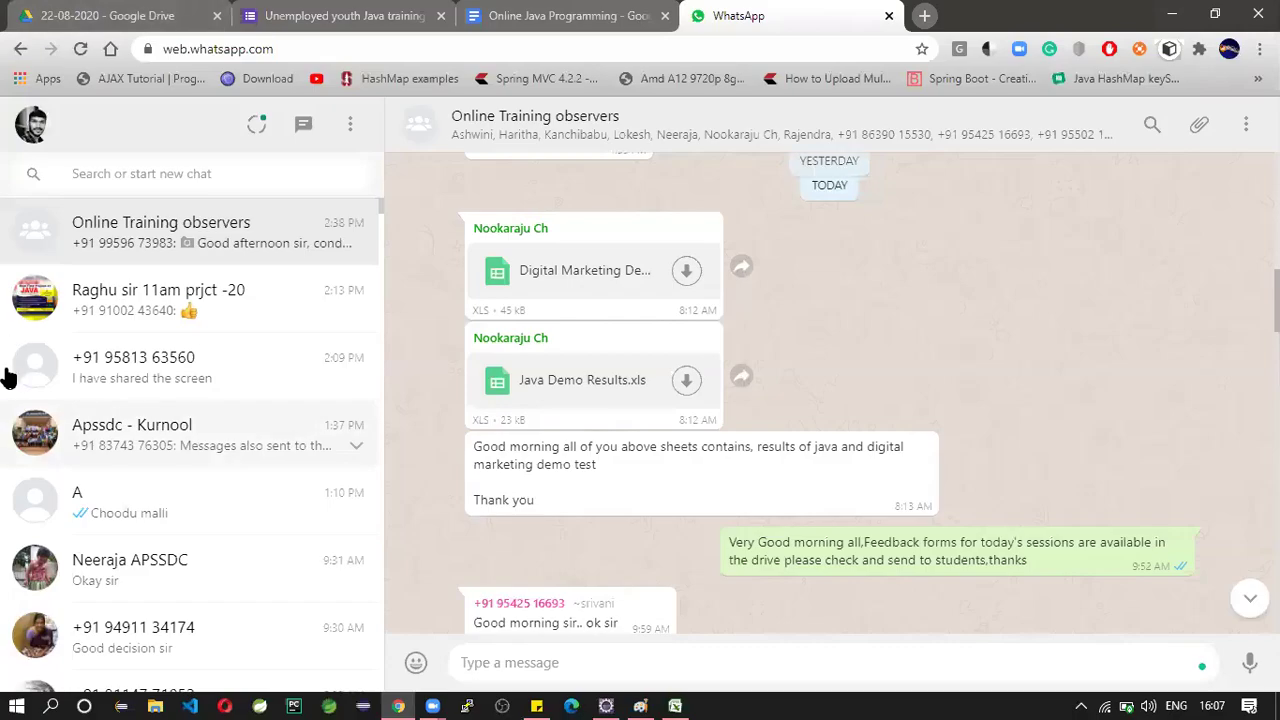
key("alt+Tab")
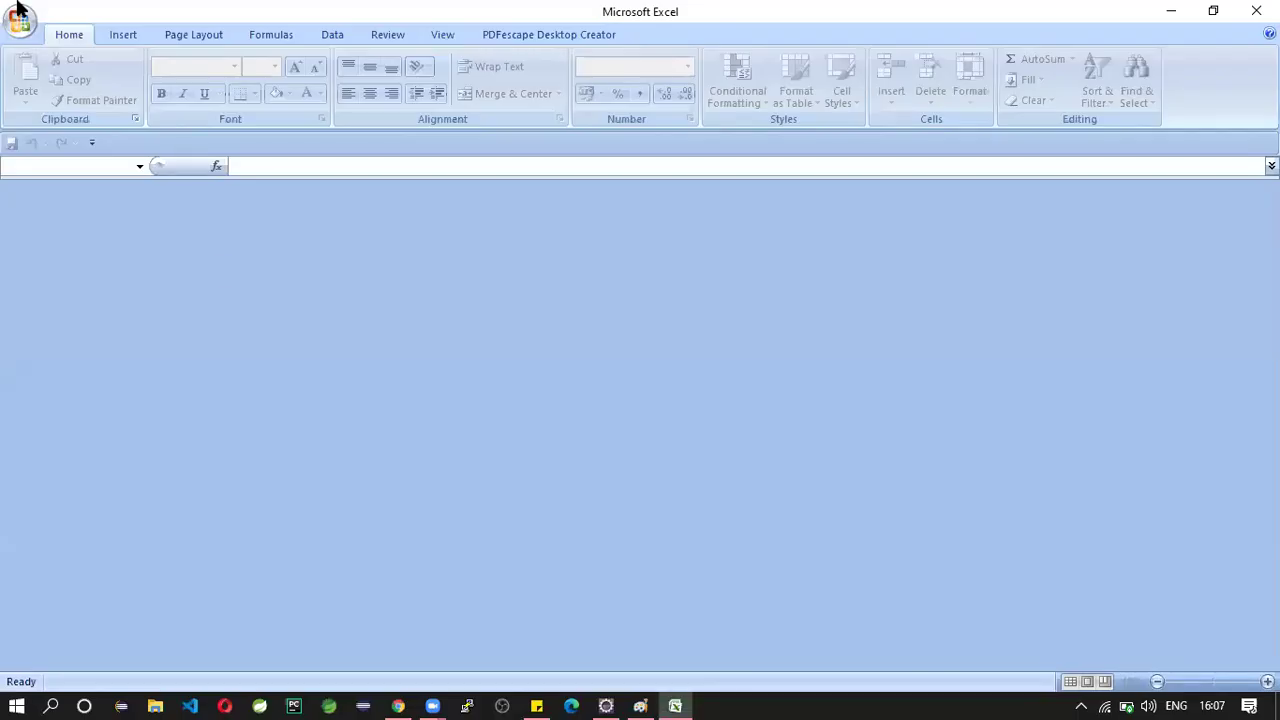
- Start opening a workbook in Excel and browse to the icet folder inside Downloads
key("alt+f")
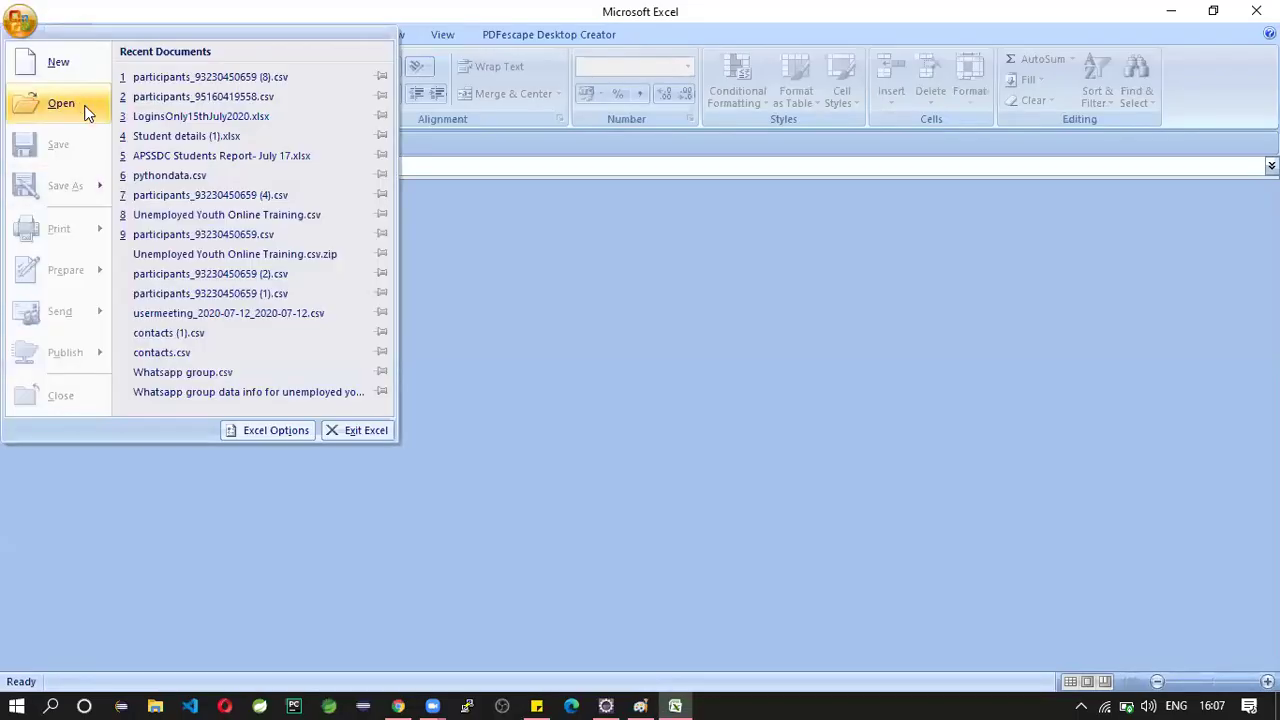
left_click(88, 112)
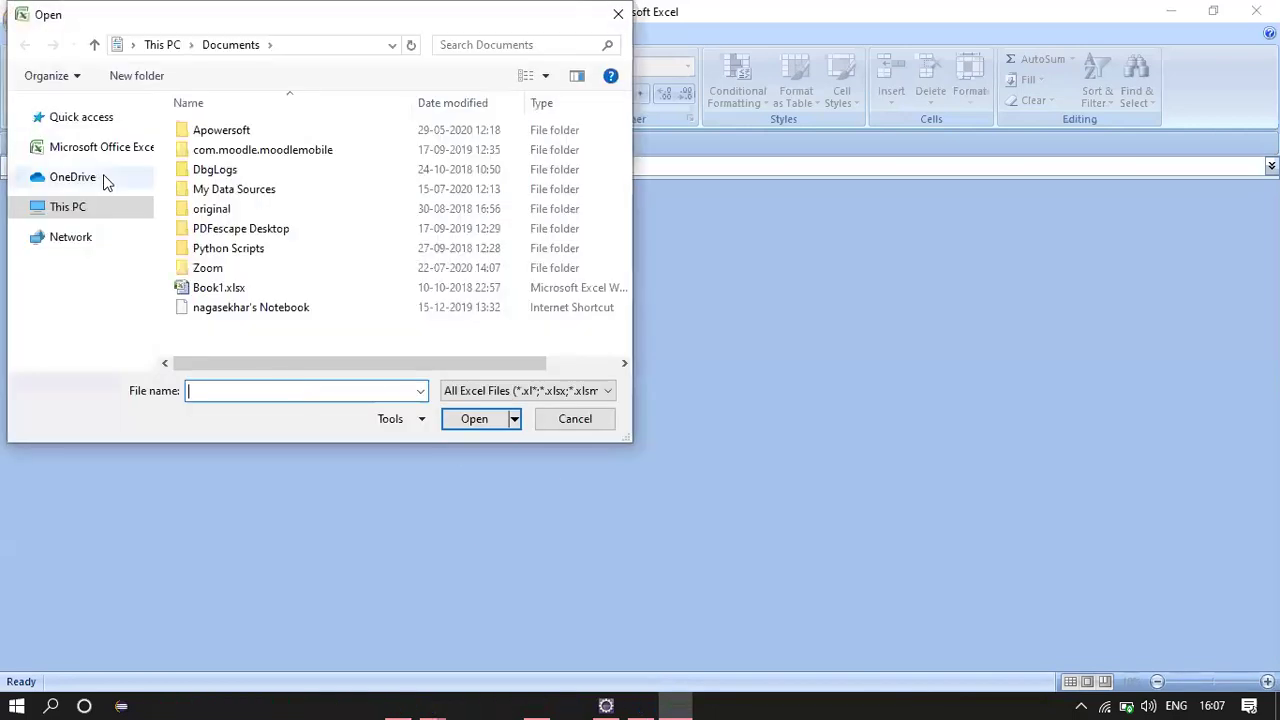
left_click(92, 198)
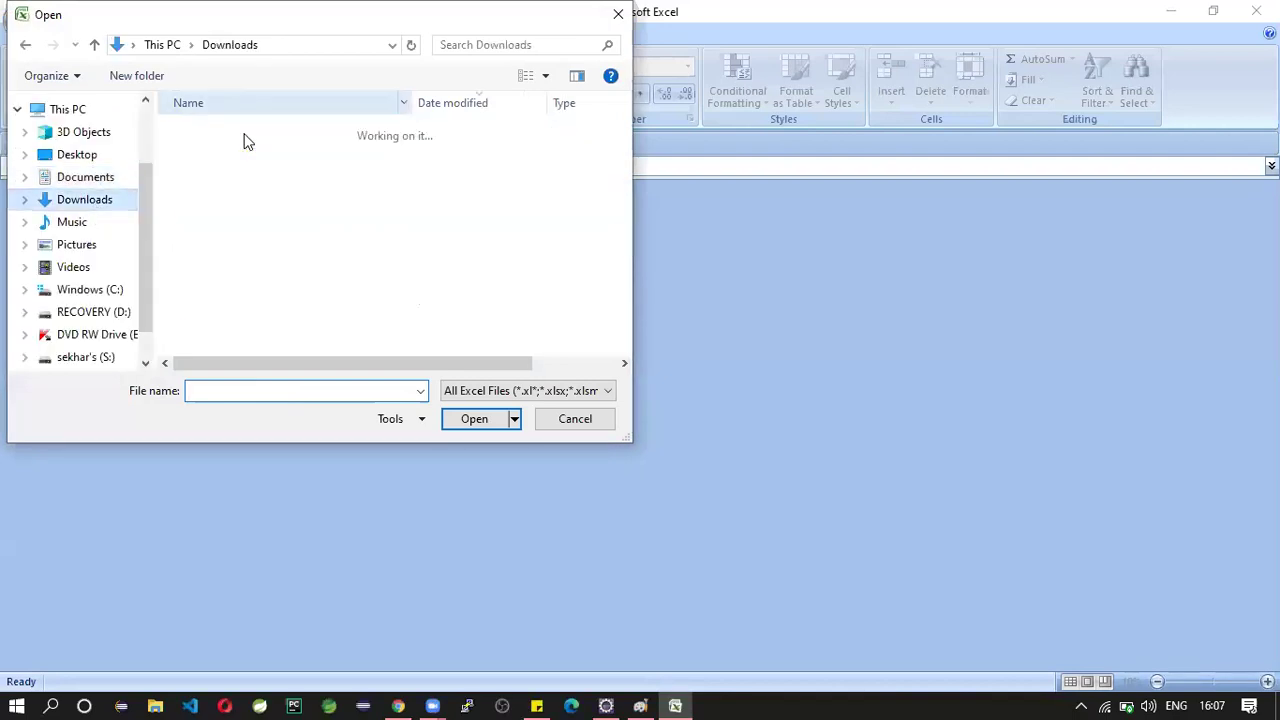
left_click(240, 158)
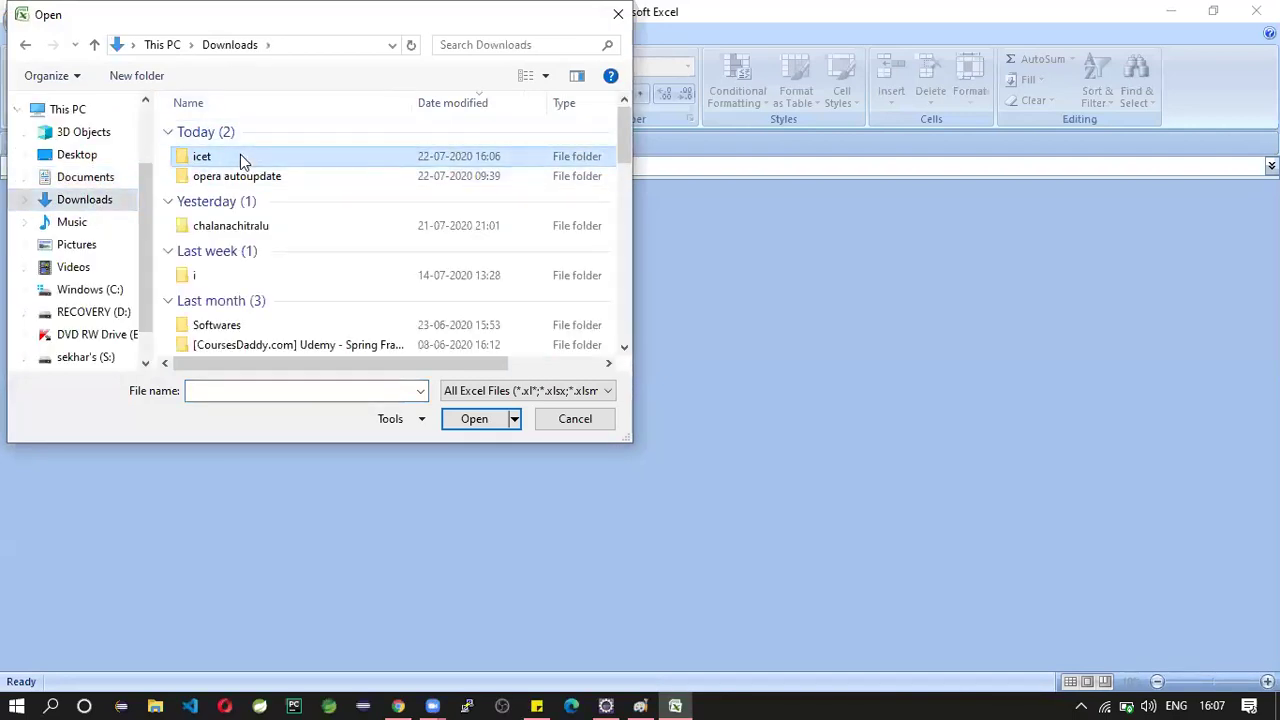
double_click(240, 156)
double_click(242, 152)
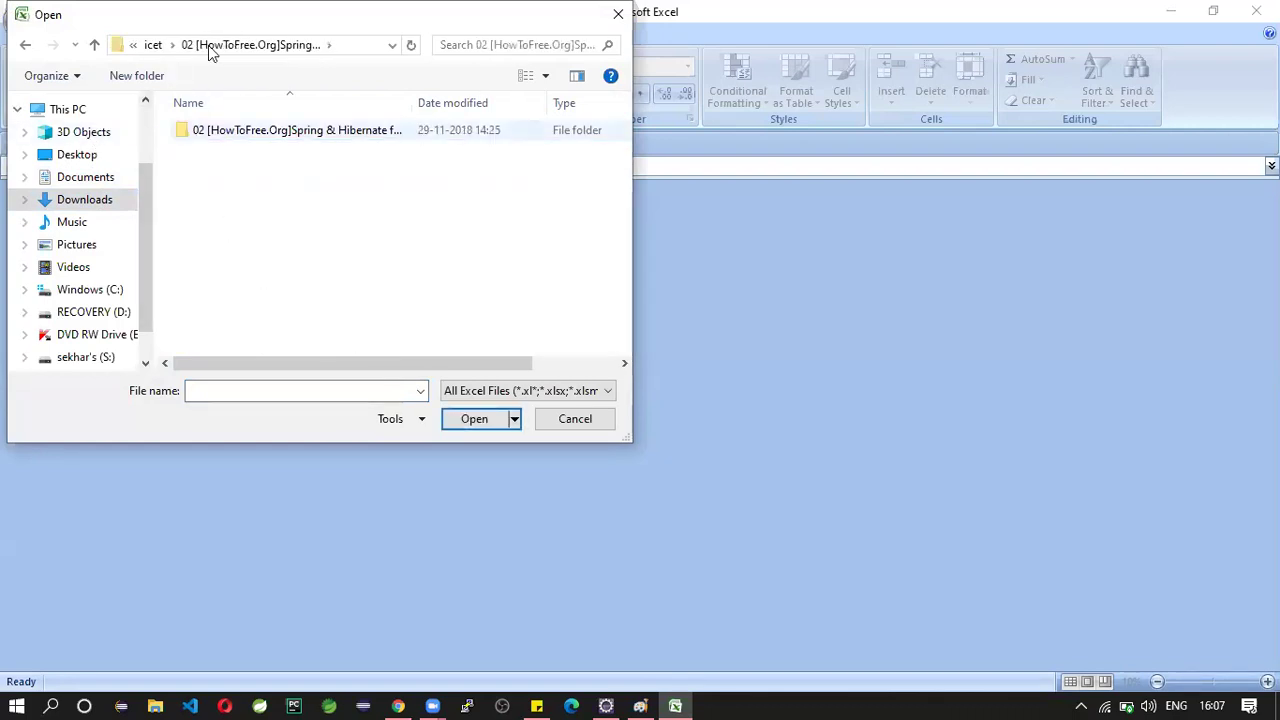
left_click(152, 49)
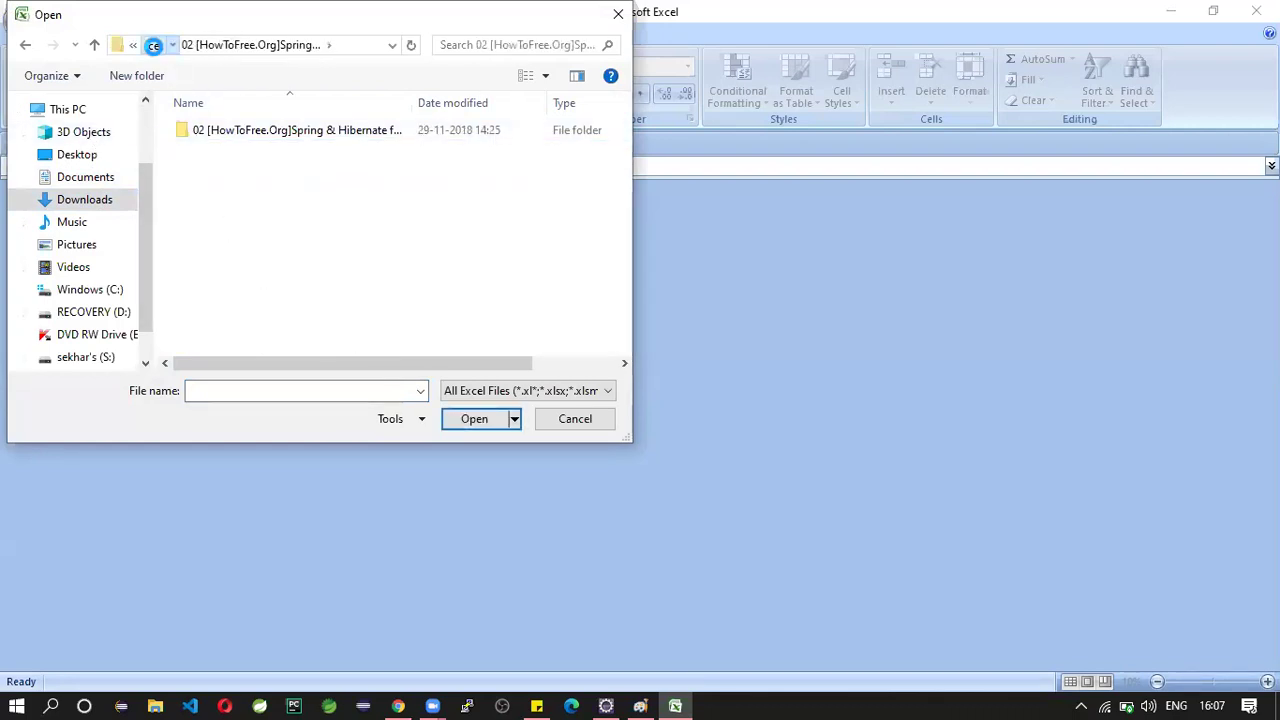
- Find Java Demo Results.xls by entering "java" as the file name and open it despite the format mismatch
left_click(262, 391)
type("java")
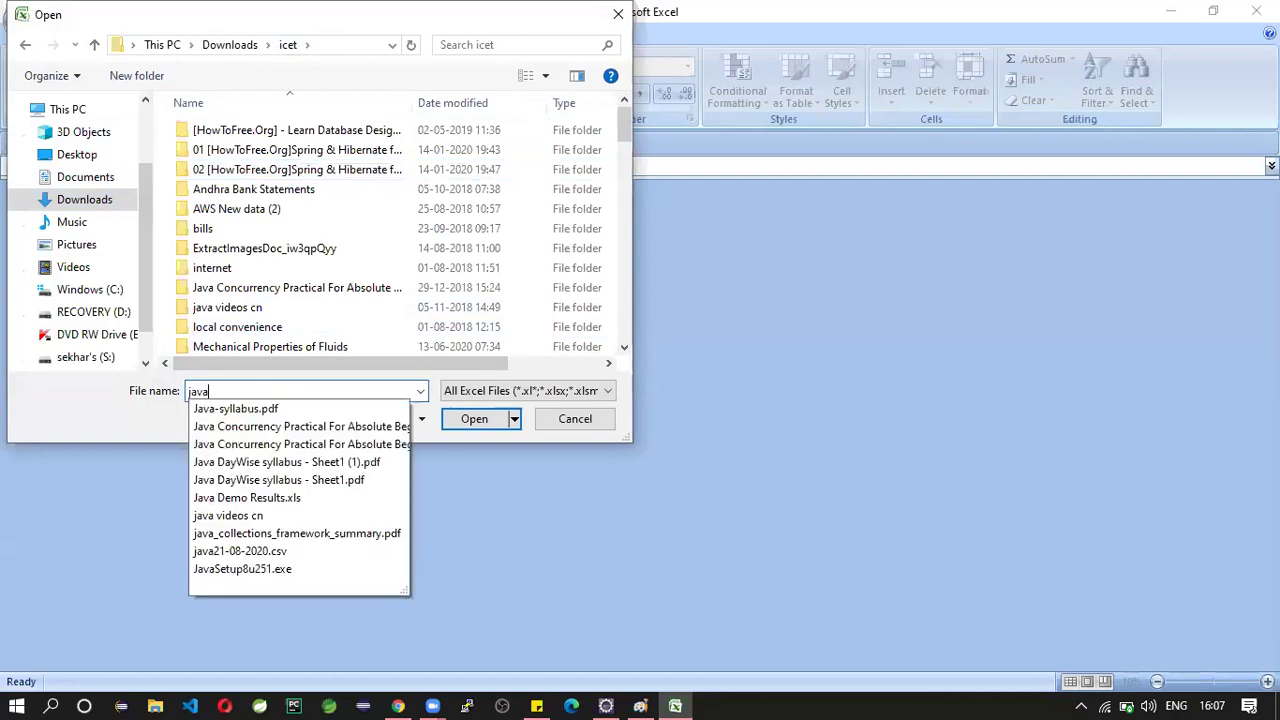
left_click(264, 498)
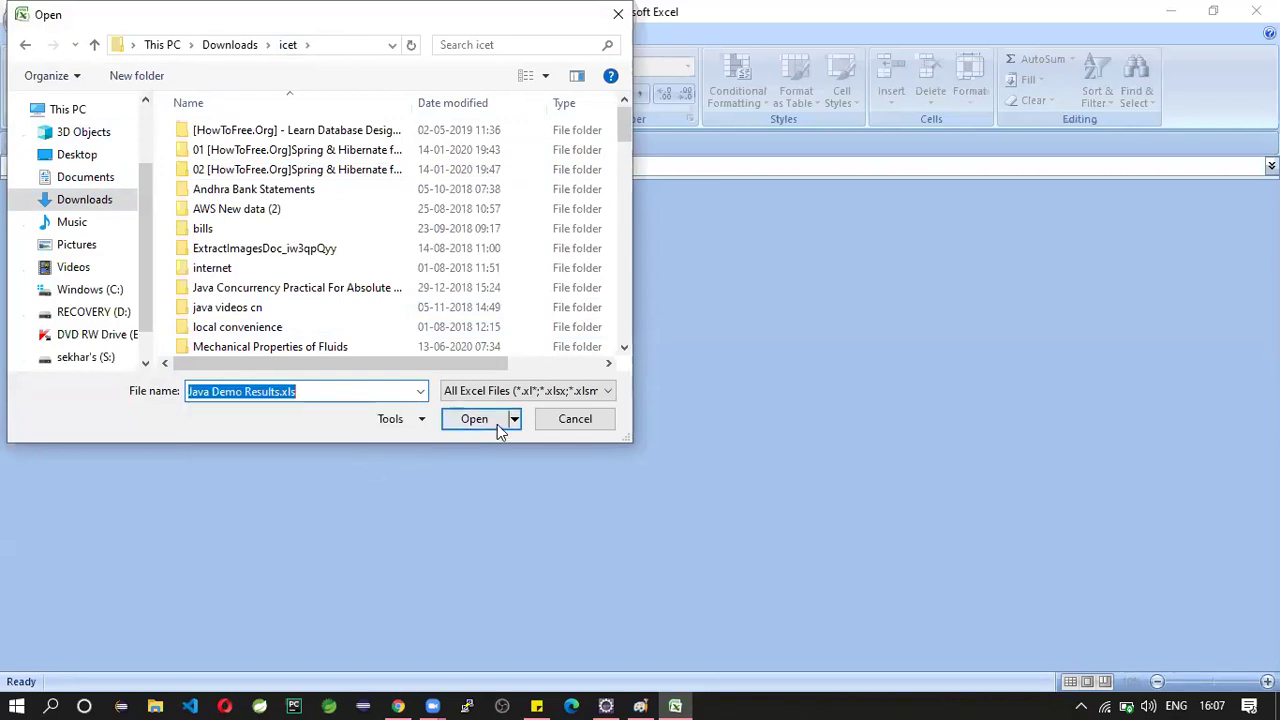
left_click(488, 418)
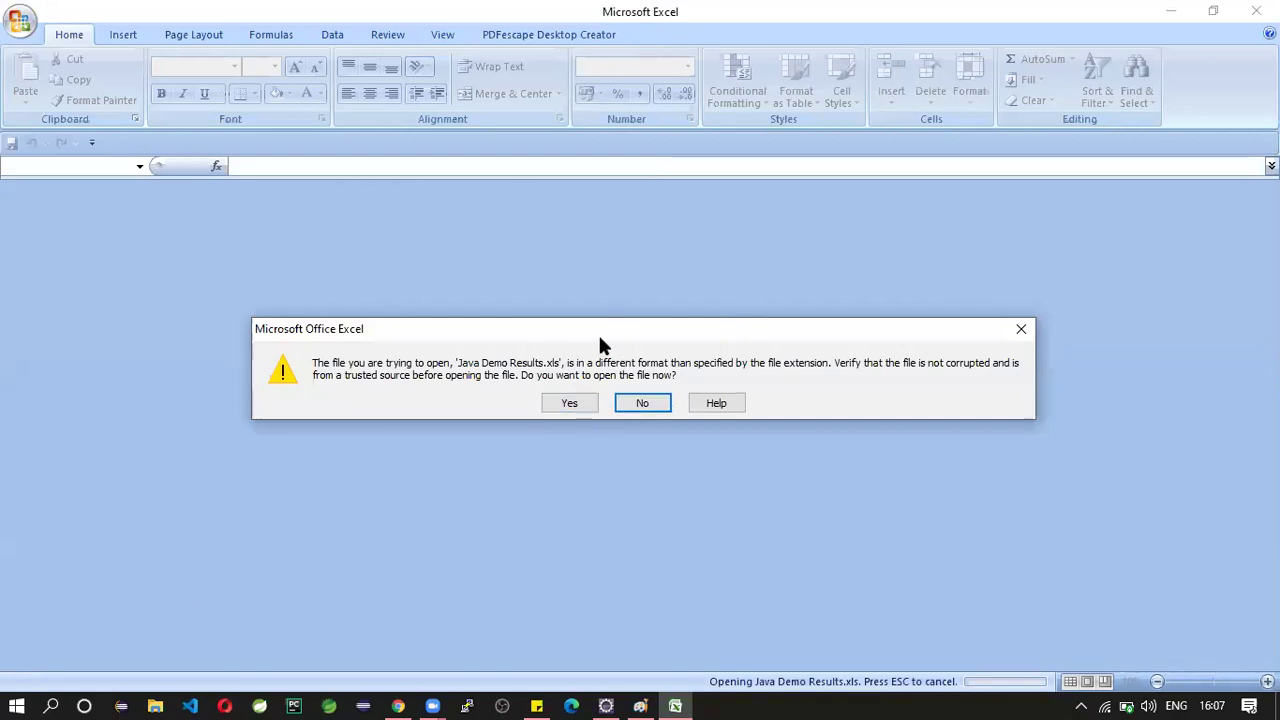
left_click(484, 385)
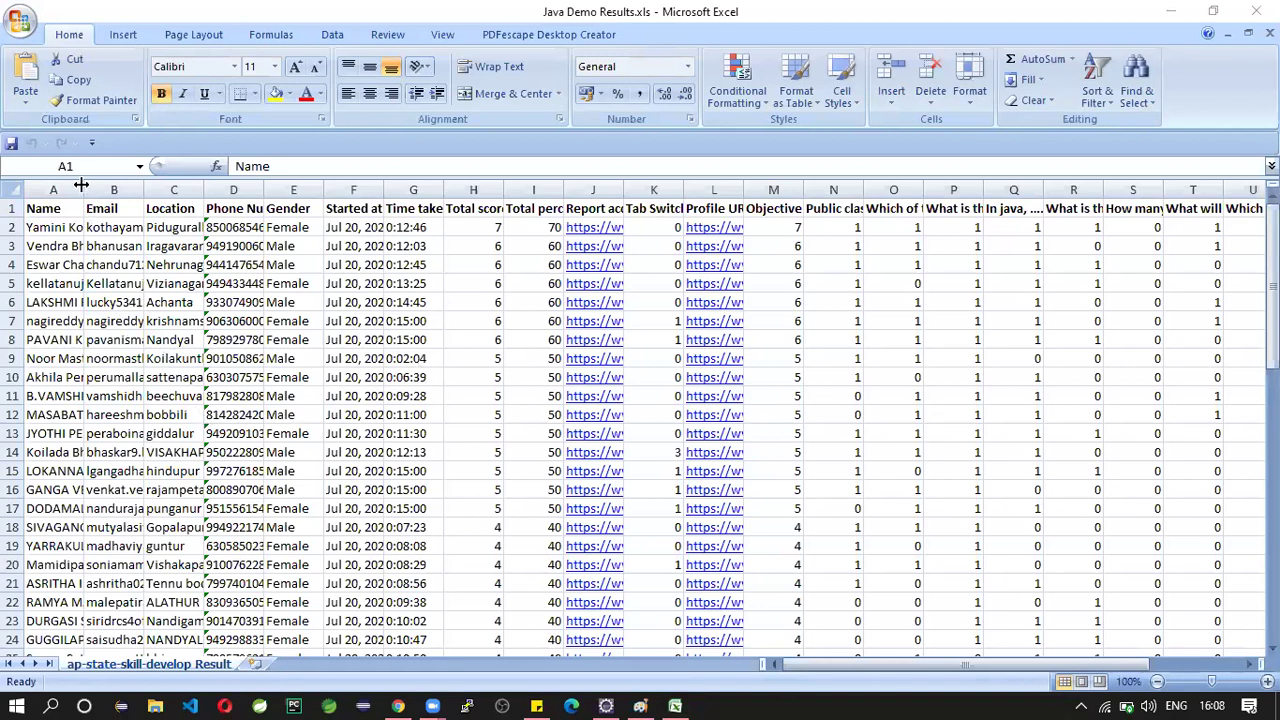
- Widen the Name and Total score (10) columns so their text fits
left_click_drag(85, 191, 164, 191)
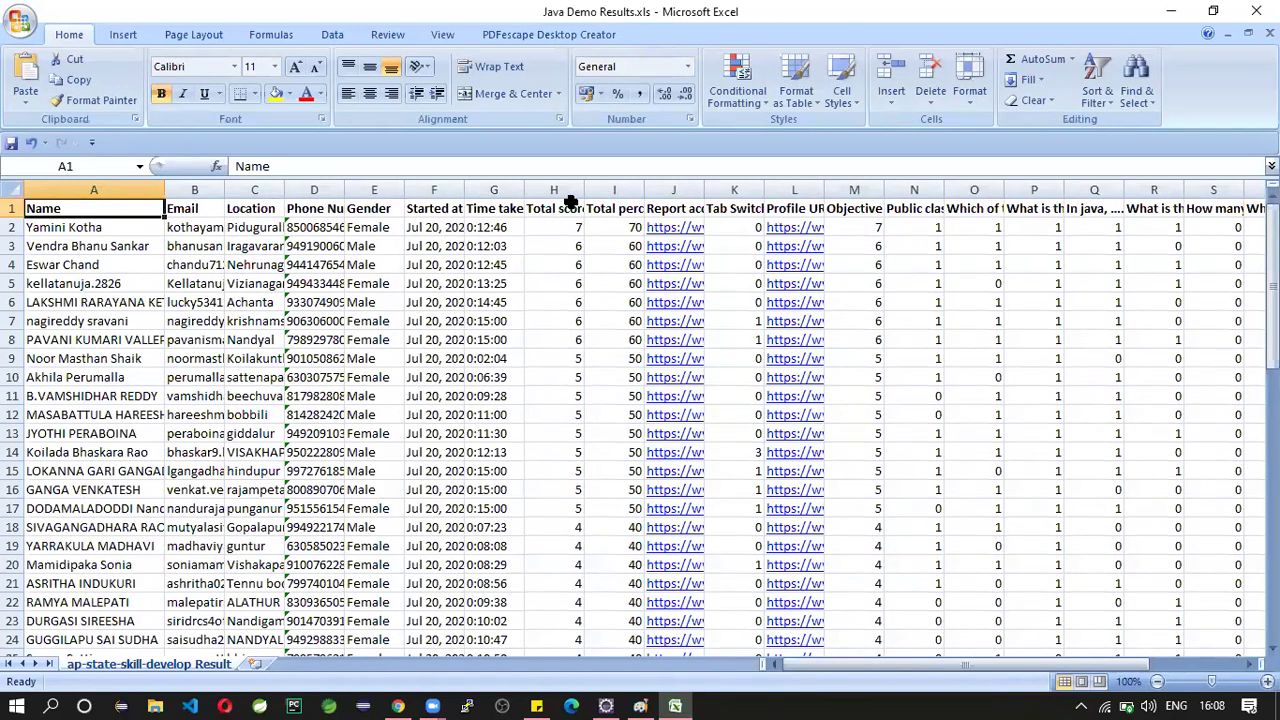
left_click_drag(584, 191, 636, 191)
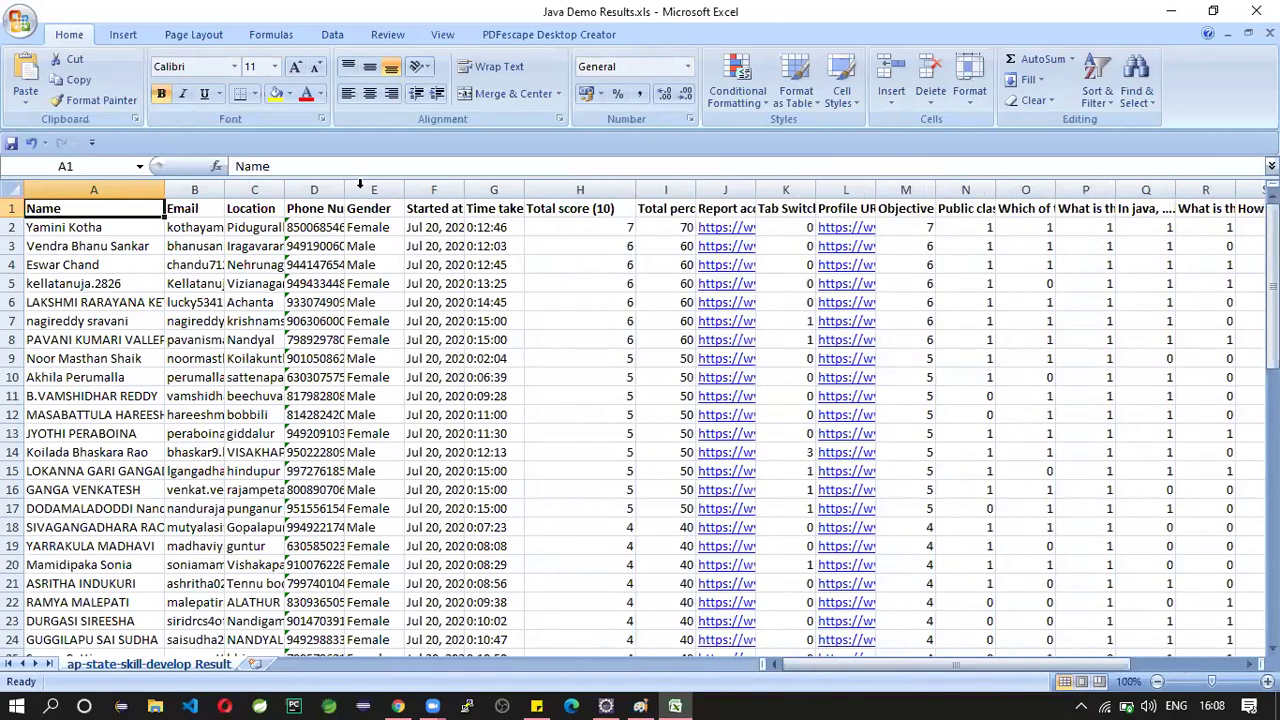
- Hide the Location column (C) and columns D through G, from Phone Number to the time taken
left_click(238, 190)
right_click(252, 193)
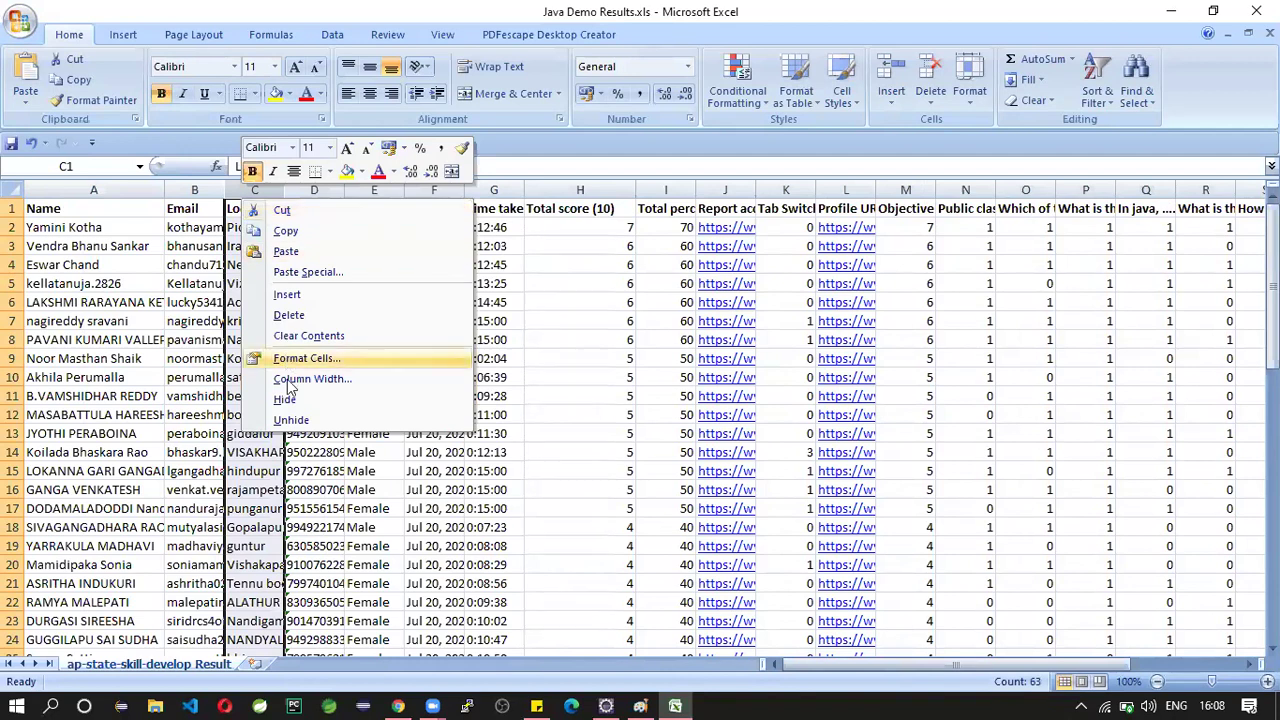
left_click(285, 399)
left_click(245, 190)
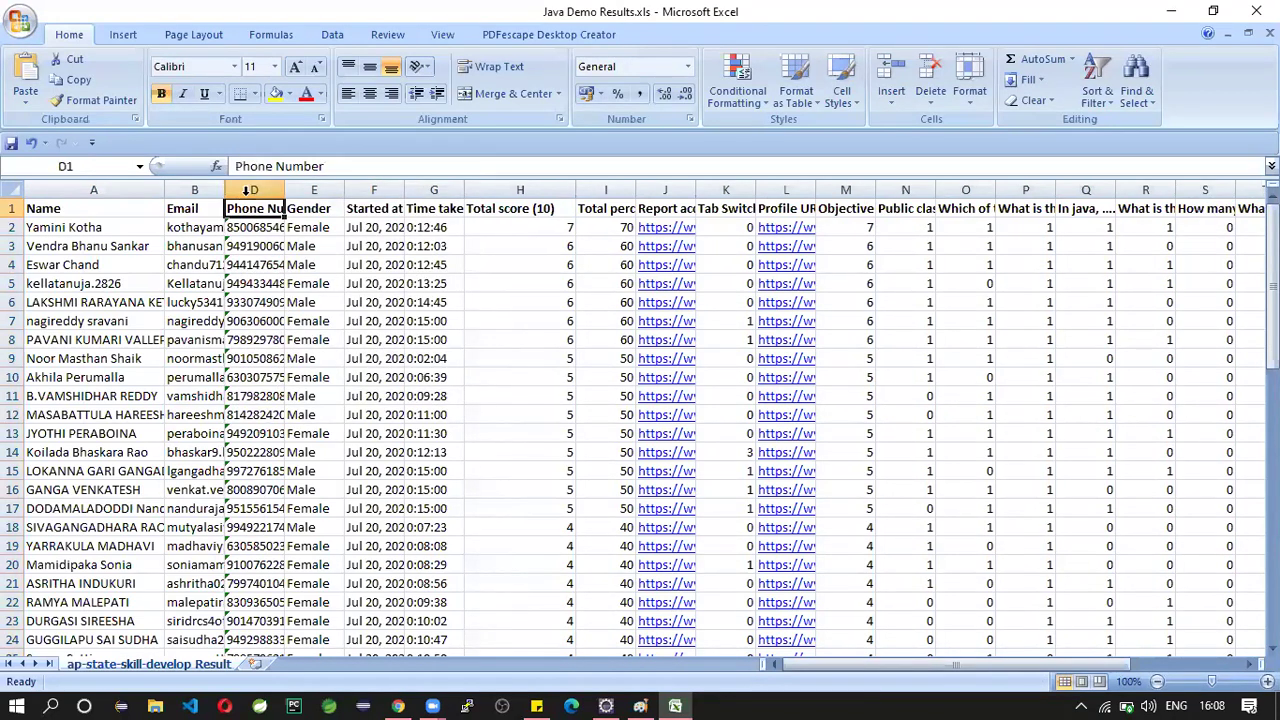
left_click_drag(245, 190, 462, 190)
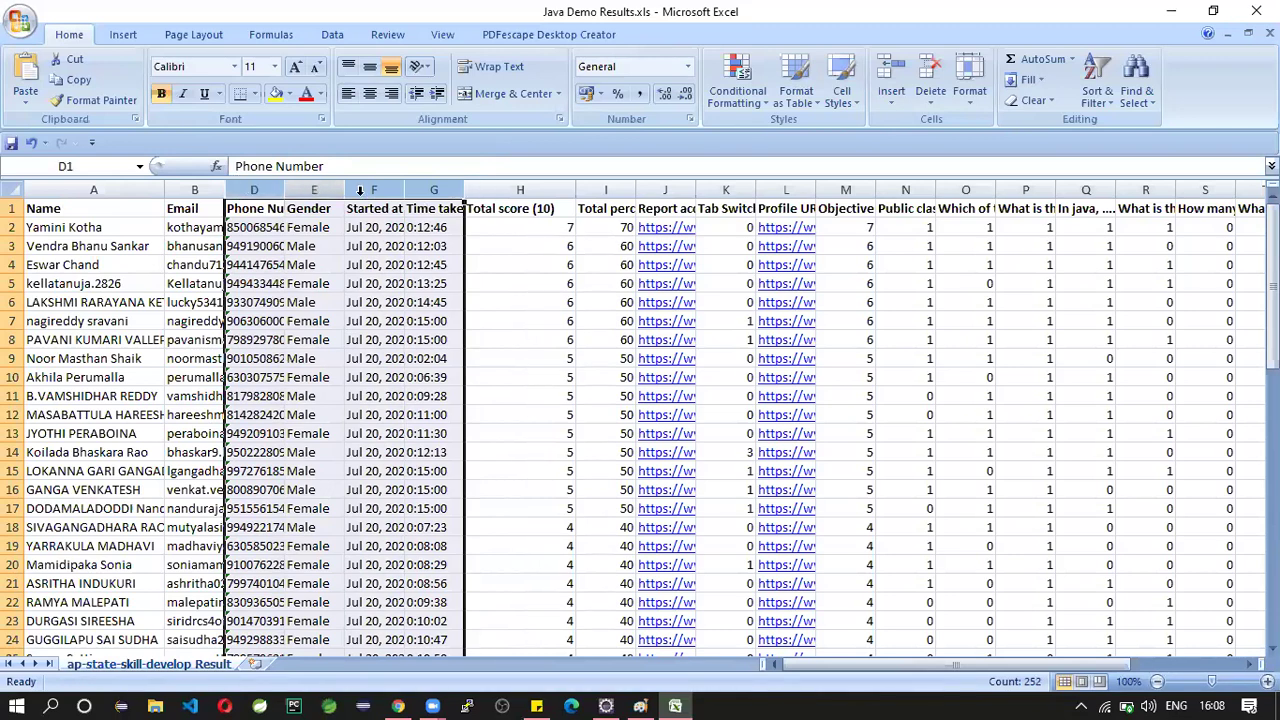
right_click(422, 185)
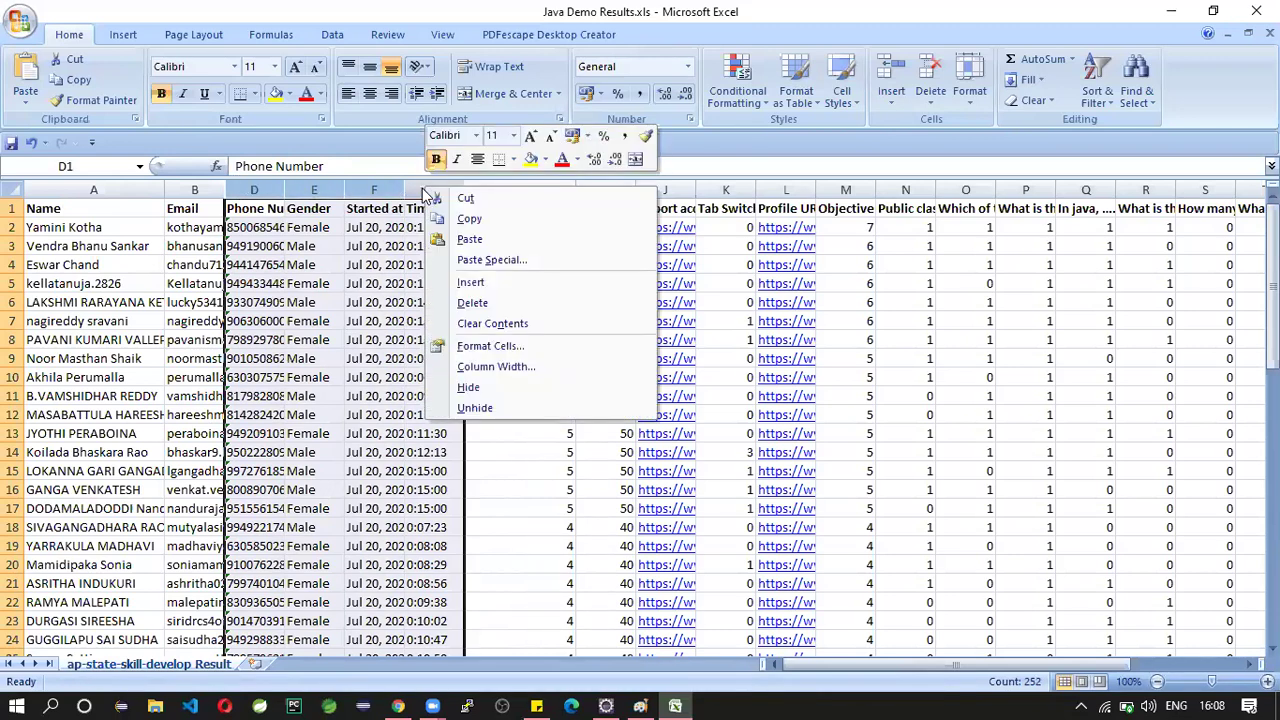
left_click(470, 390)
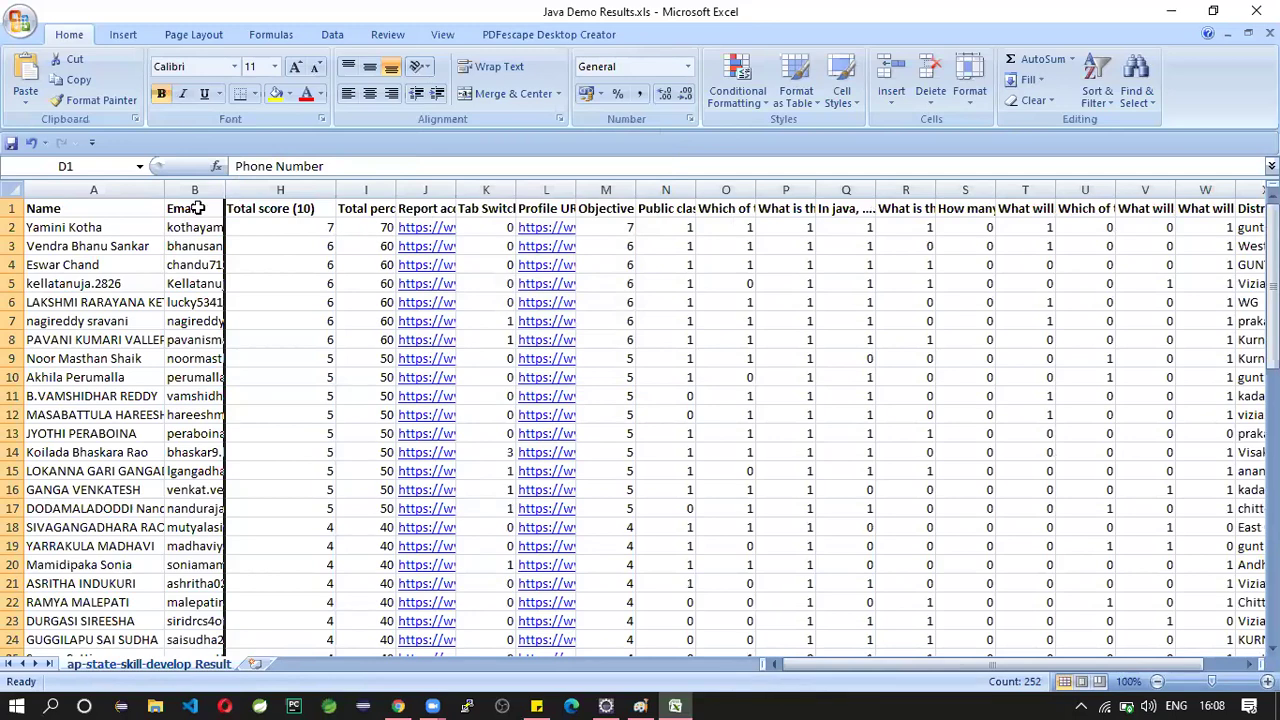
- Widen the Email and Name columns to fit their contents and hide the Email column
left_click_drag(270, 188, 342, 186)
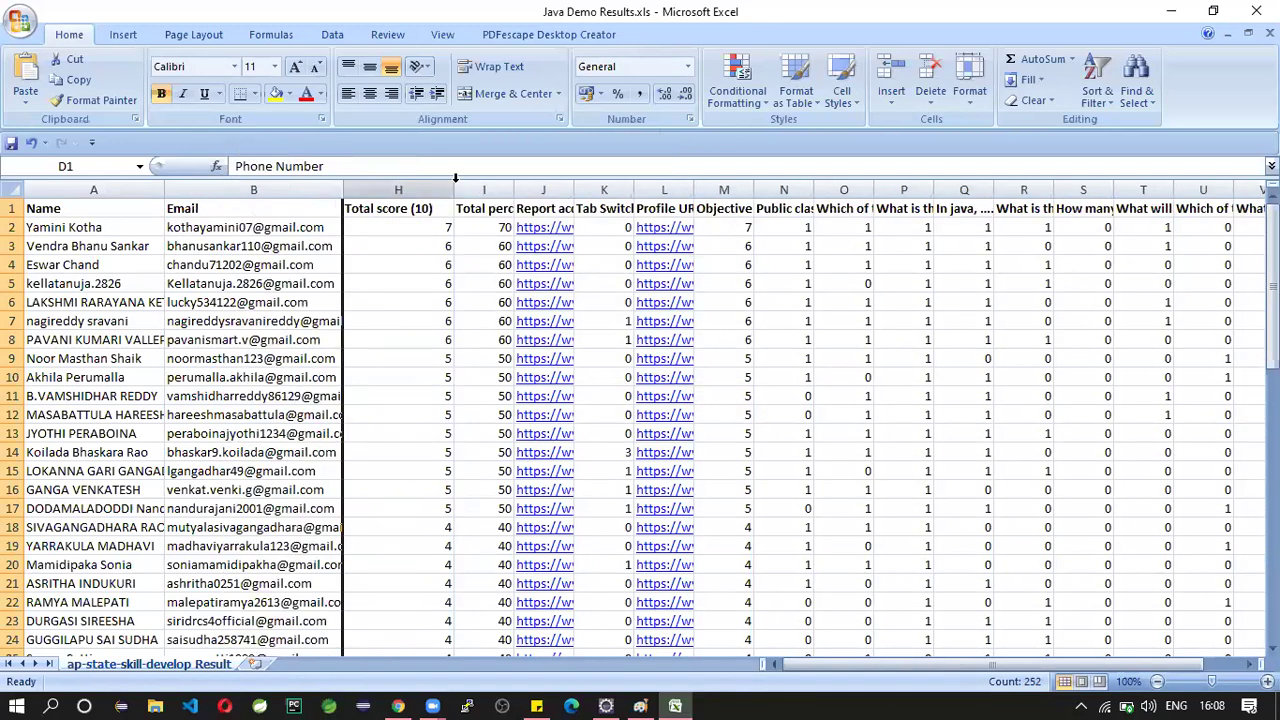
left_click_drag(165, 197, 322, 190)
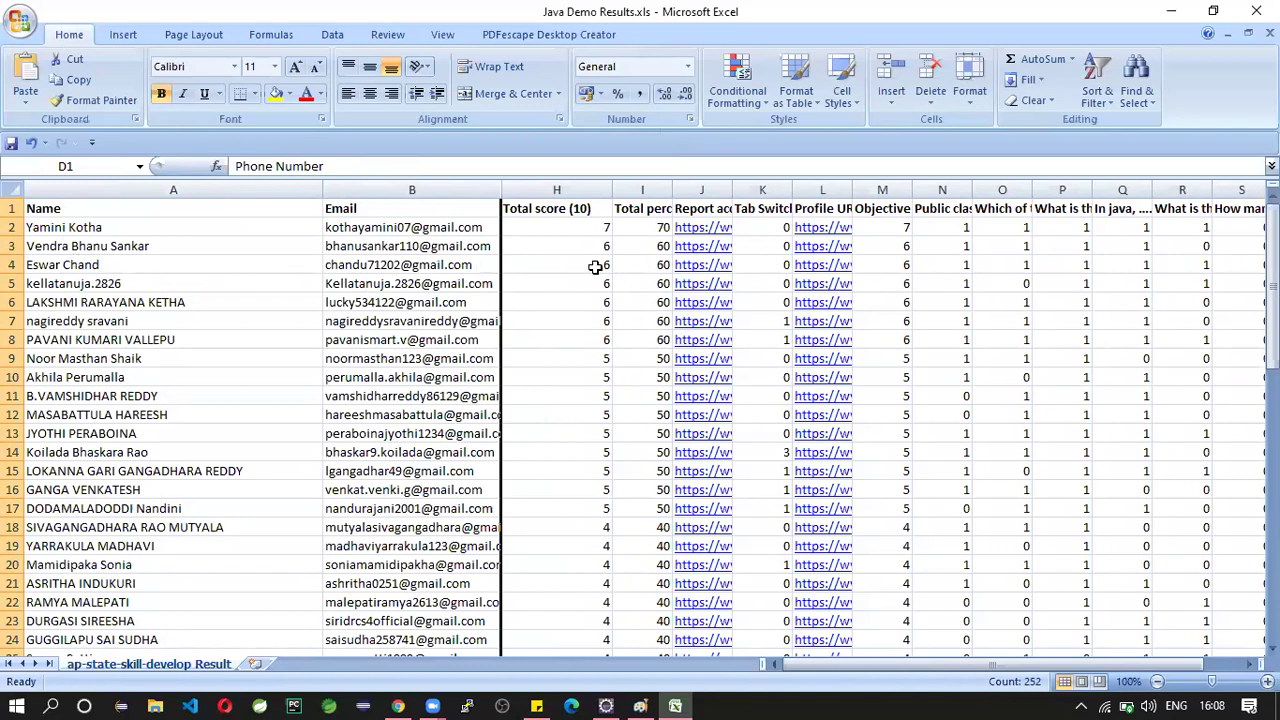
right_click(388, 205)
right_click(380, 190)
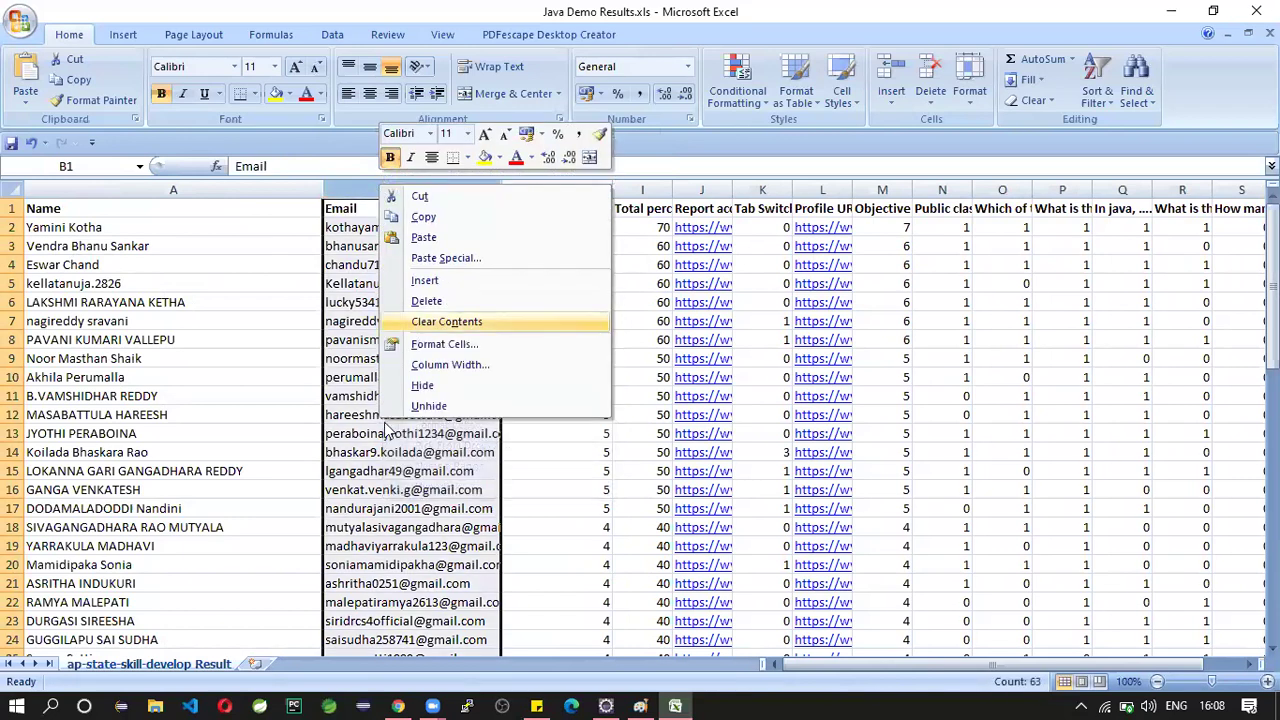
left_click(440, 390)
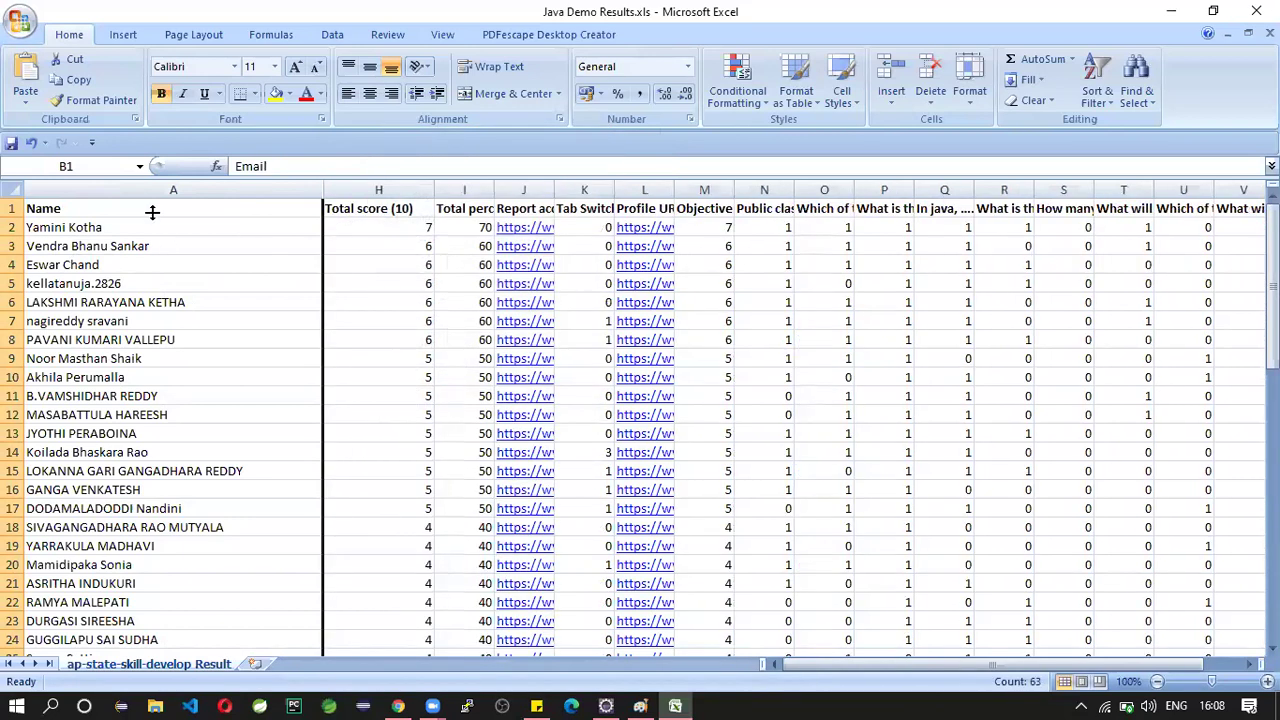
- Narrow the Name column and hide columns I through Z, starting with Total percentage (100%)
left_click(333, 187)
left_click_drag(322, 188, 270, 280)
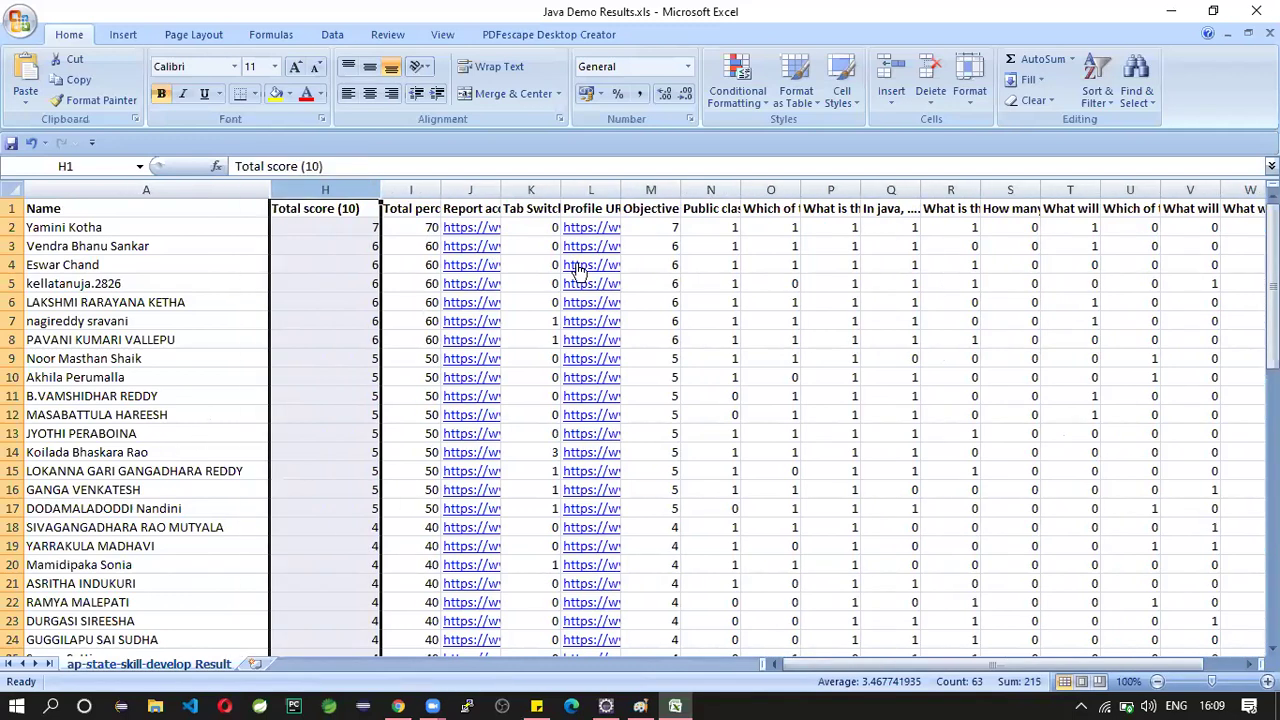
left_click_drag(427, 190, 204, 189)
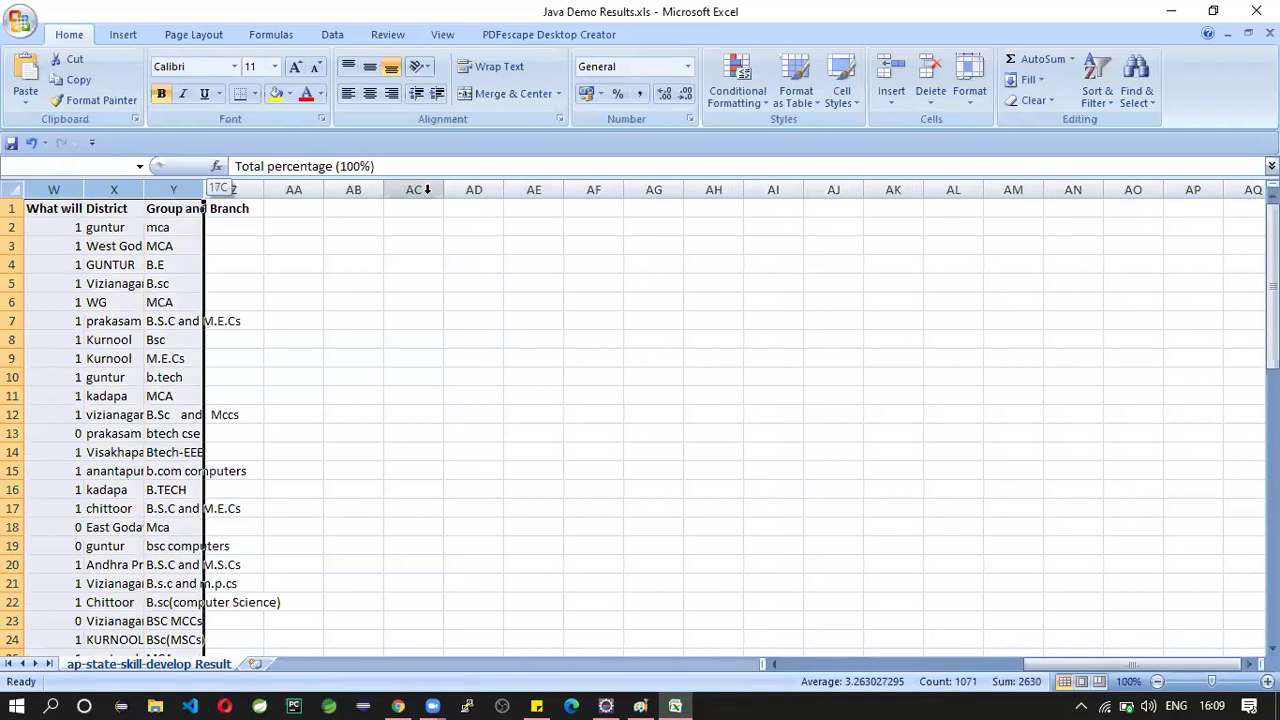
left_click_drag(427, 190, 250, 190)
right_click(222, 194)
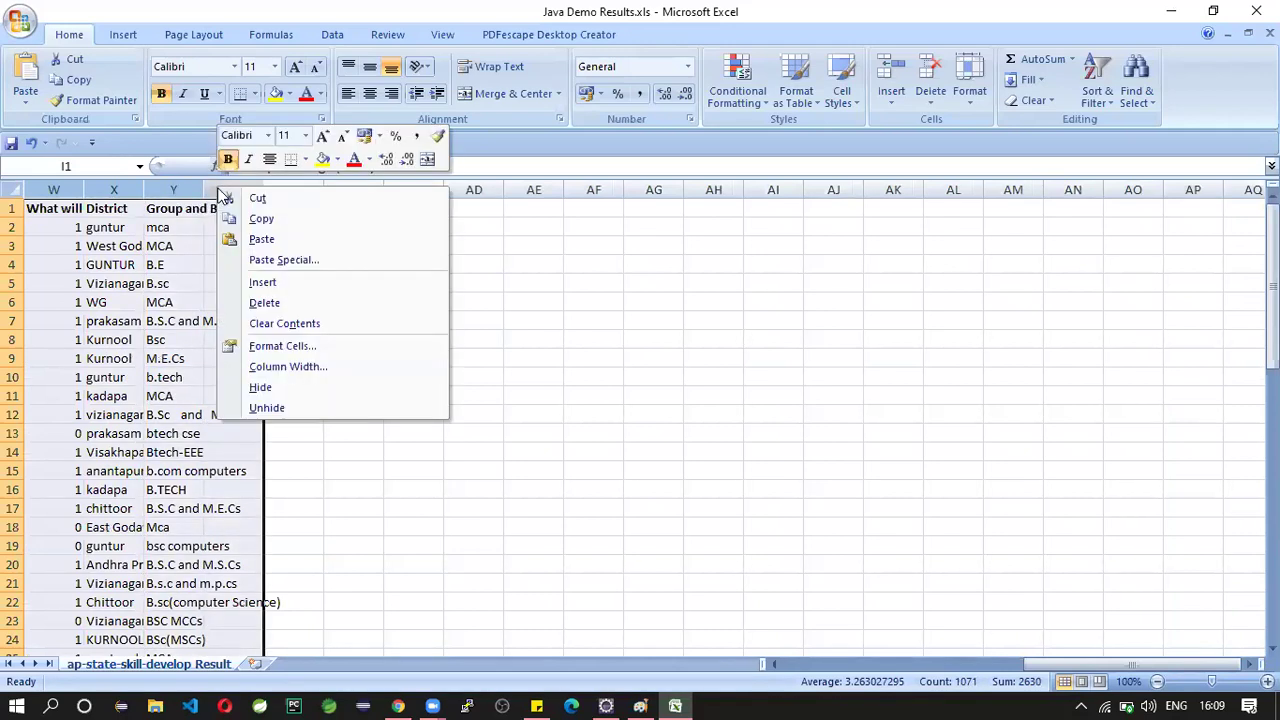
left_click(261, 388)
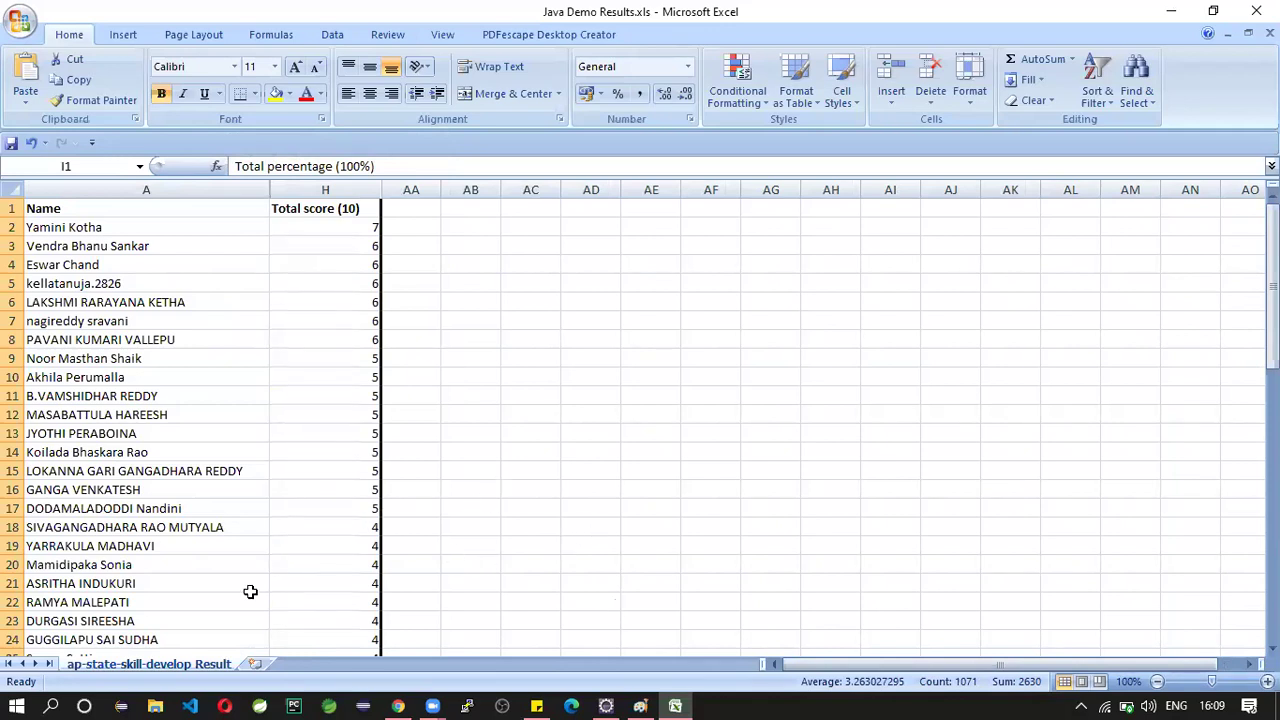
- Review the names and total scores from the first row down to the end of the results list
scroll(472, 511, "down", 1)
scroll(299, 506, "up", 1)
left_click(234, 418)
left_click(488, 465)
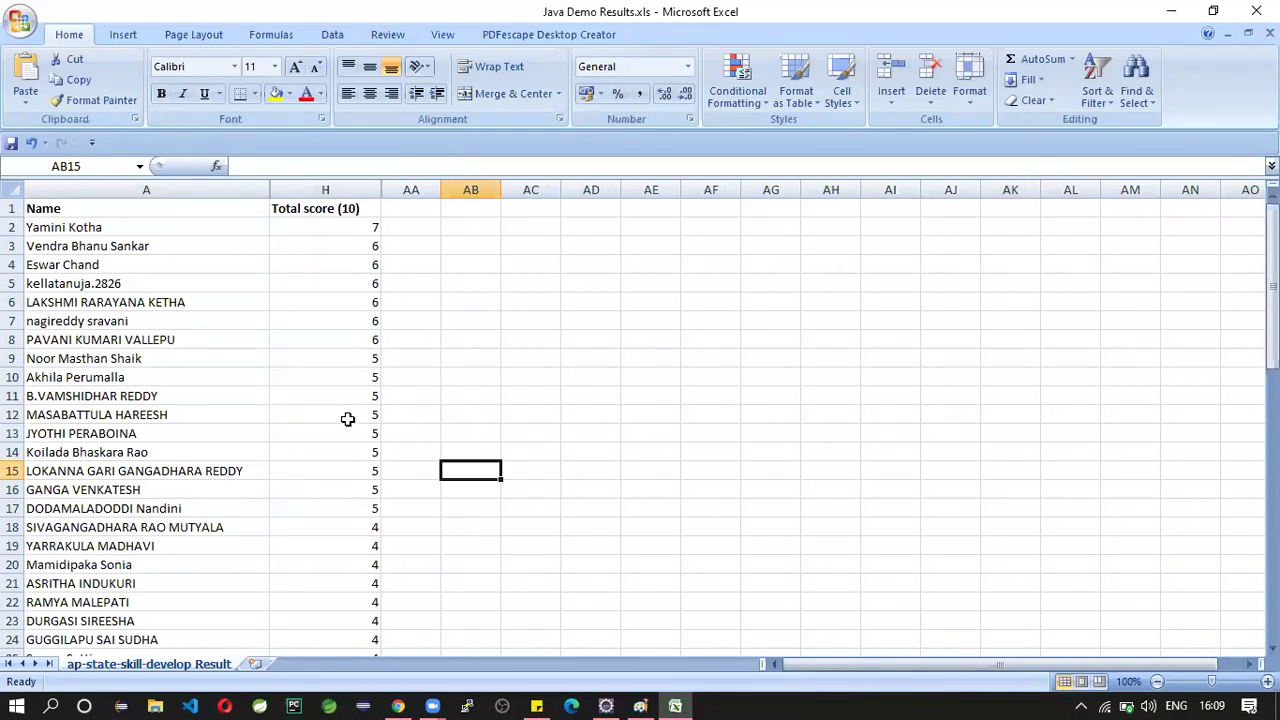
scroll(310, 477, "down", 1)
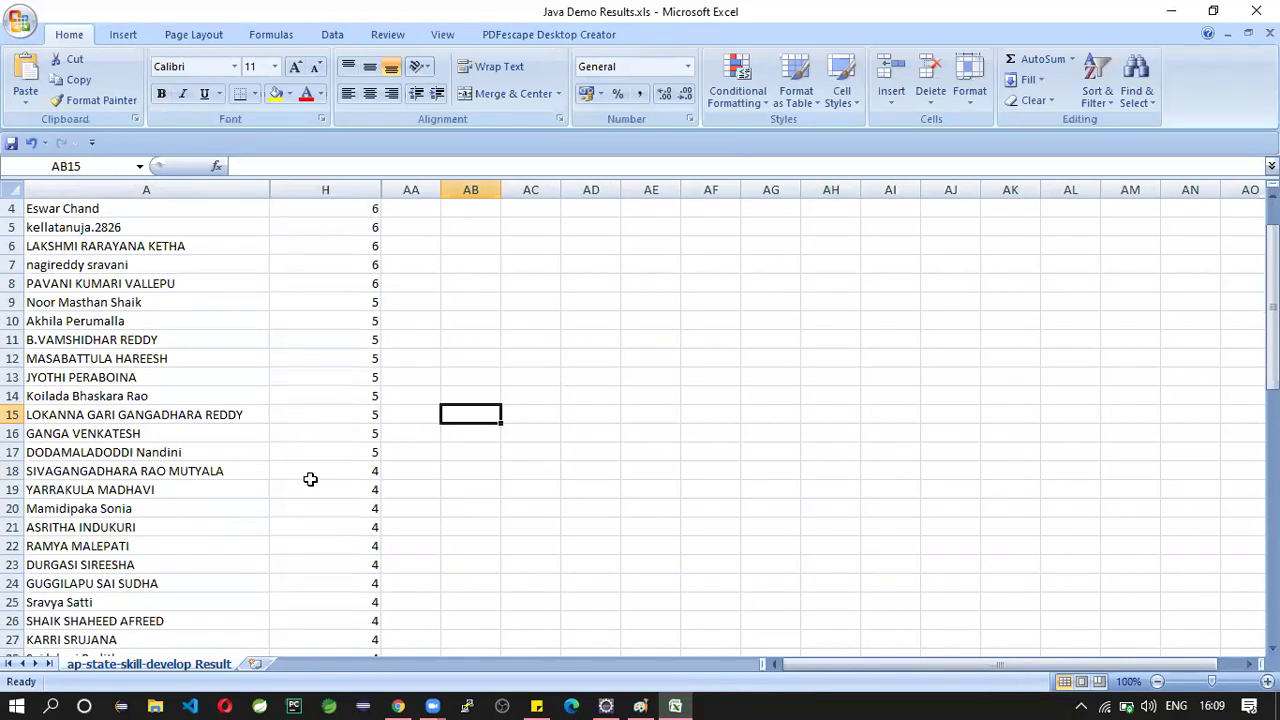
scroll(327, 487, "down", 1)
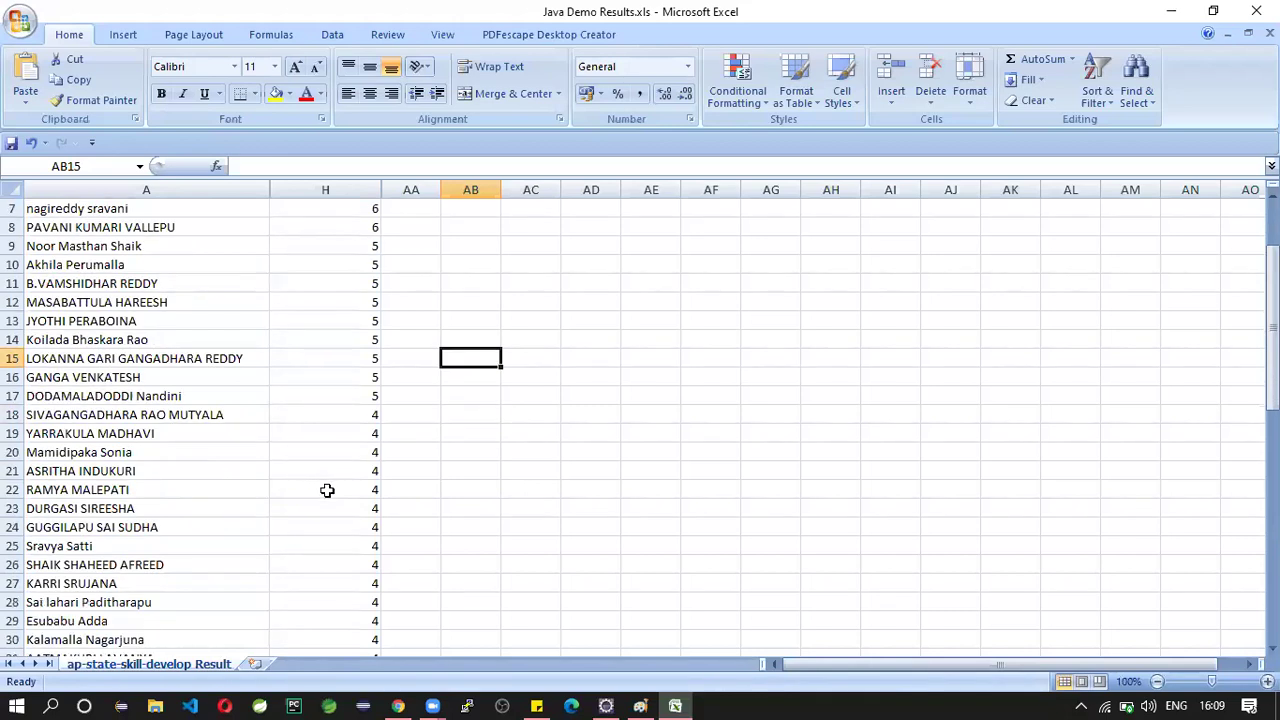
scroll(333, 512, "up", 2)
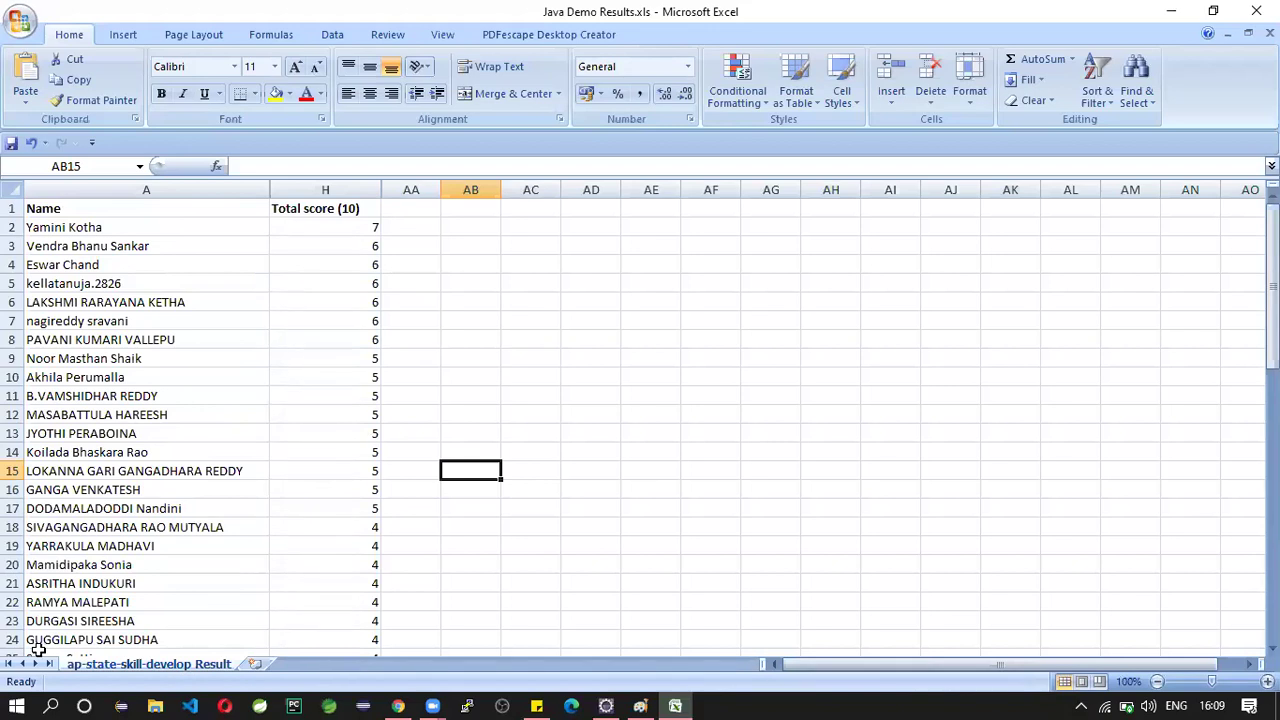
left_click(343, 563)
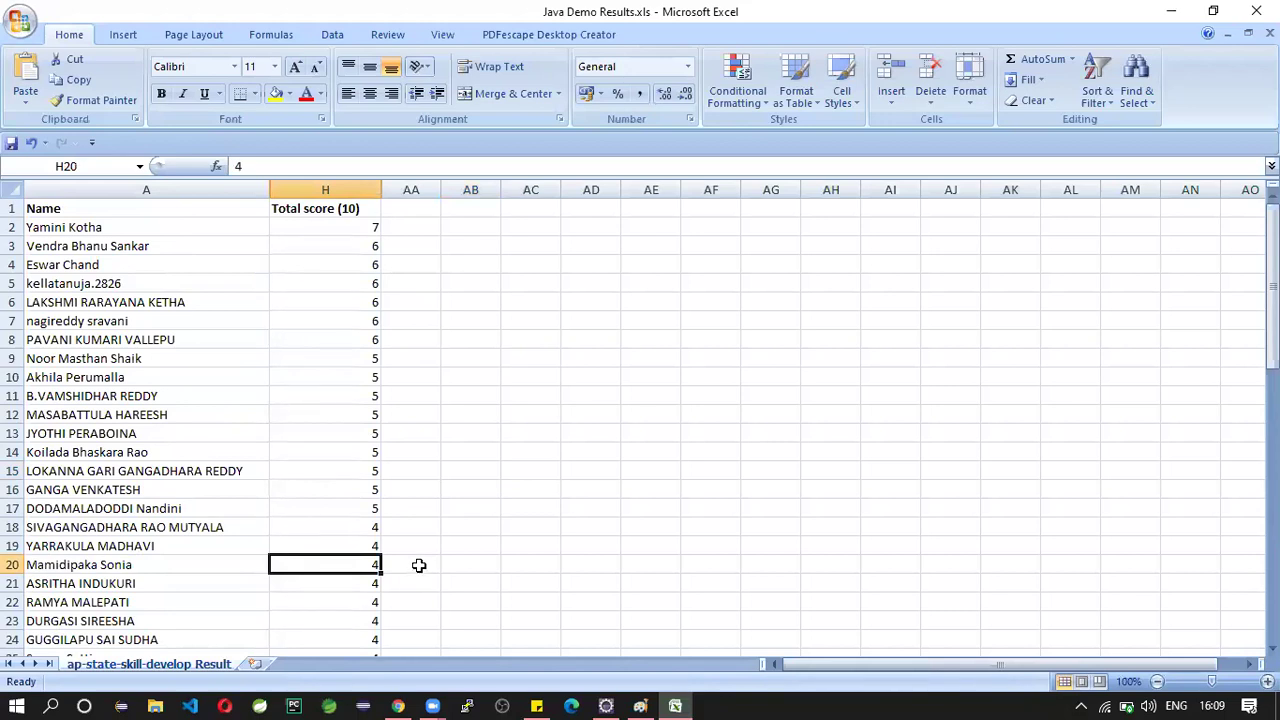
scroll(419, 565, "down", 6)
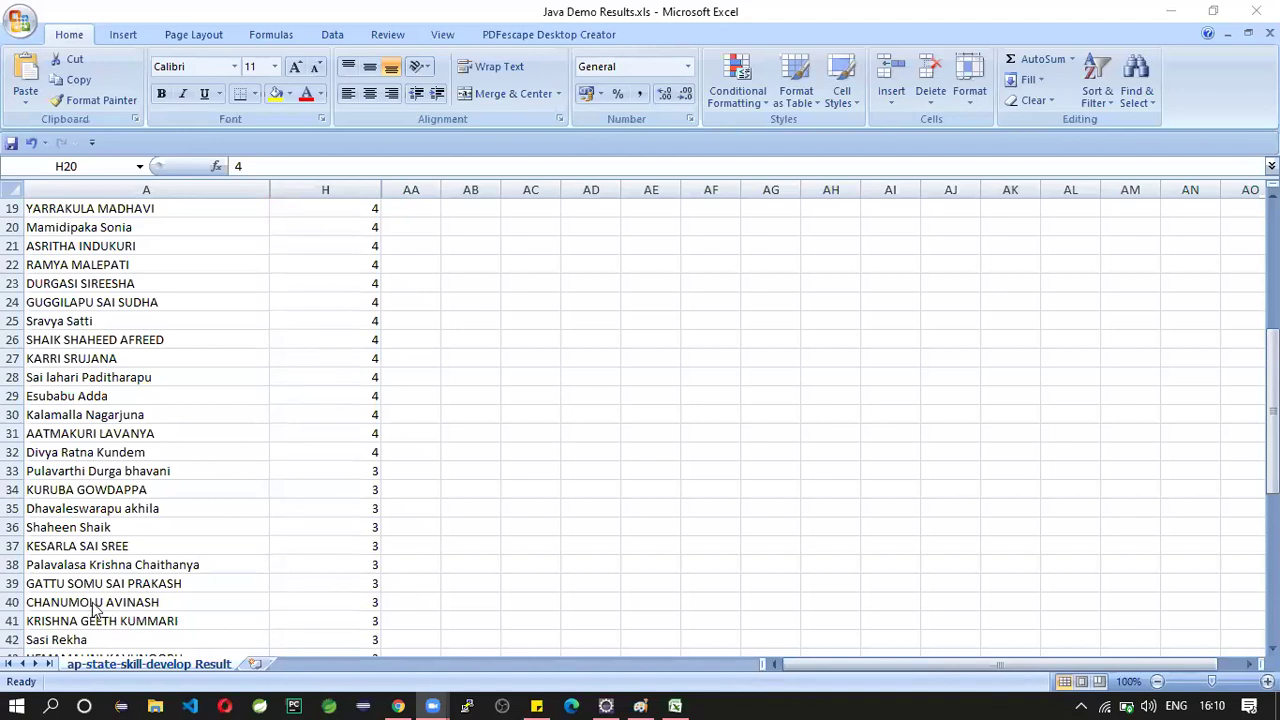
scroll(125, 612, "down", 5)
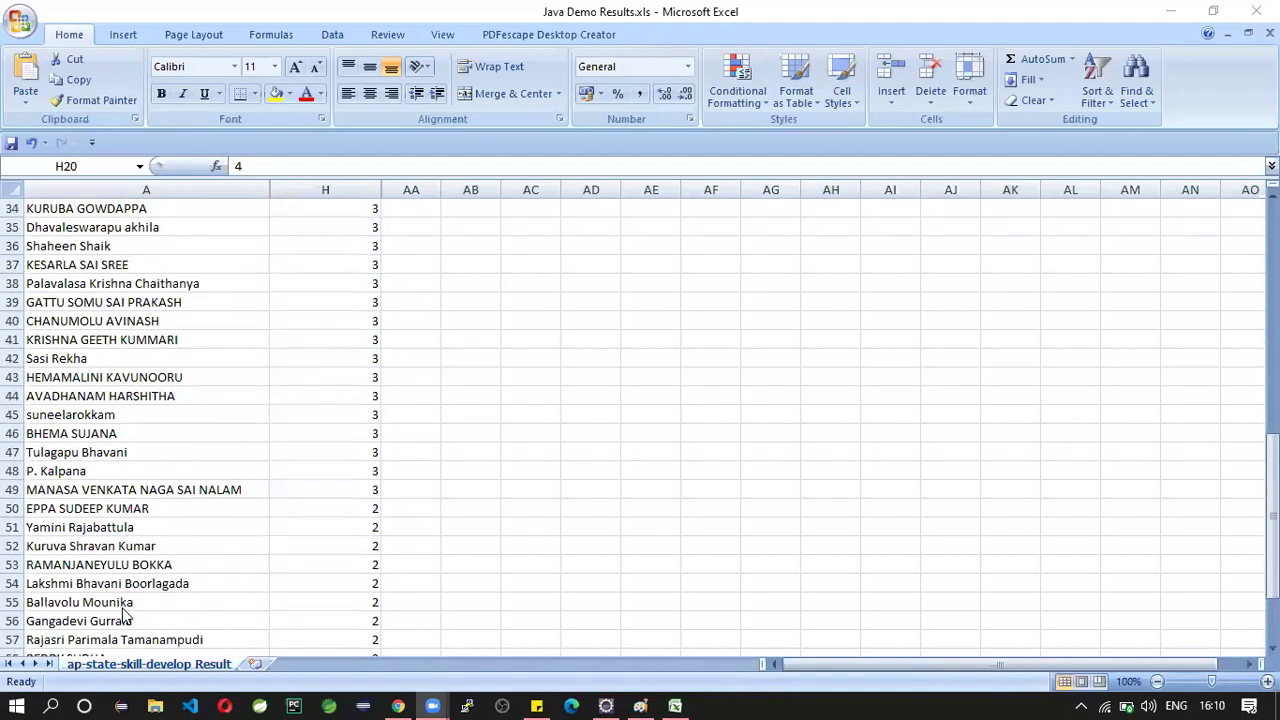
scroll(125, 617, "down", 1)
scroll(122, 612, "down", 1)
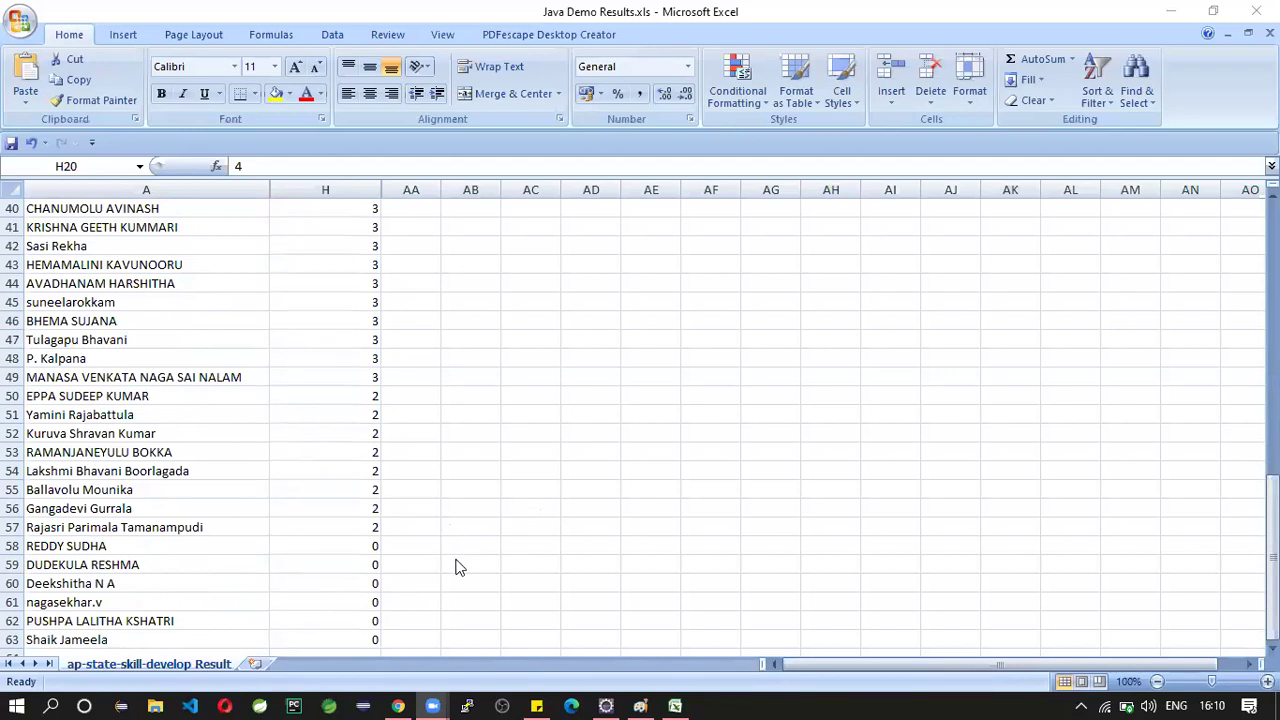
scroll(455, 567, "down", 1)
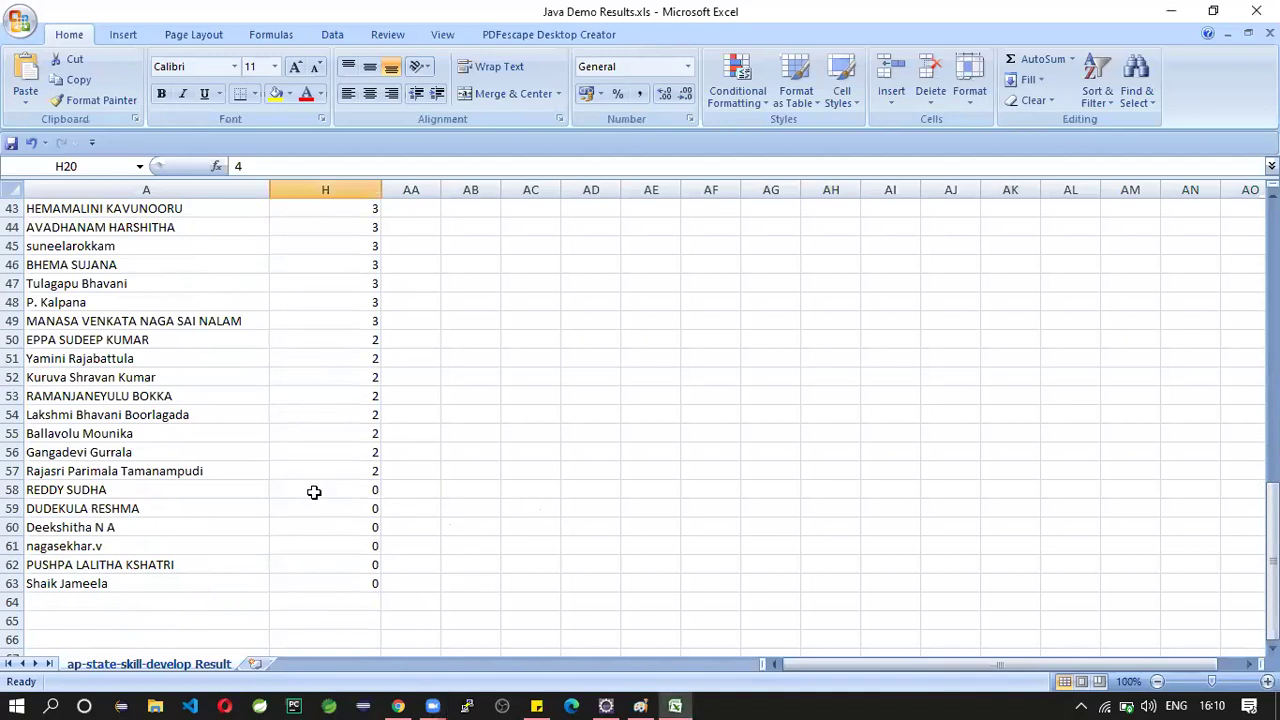
- Highlight the zero scores in H58:H63, clear the selection, and check the name and score in row 61
left_click(280, 490)
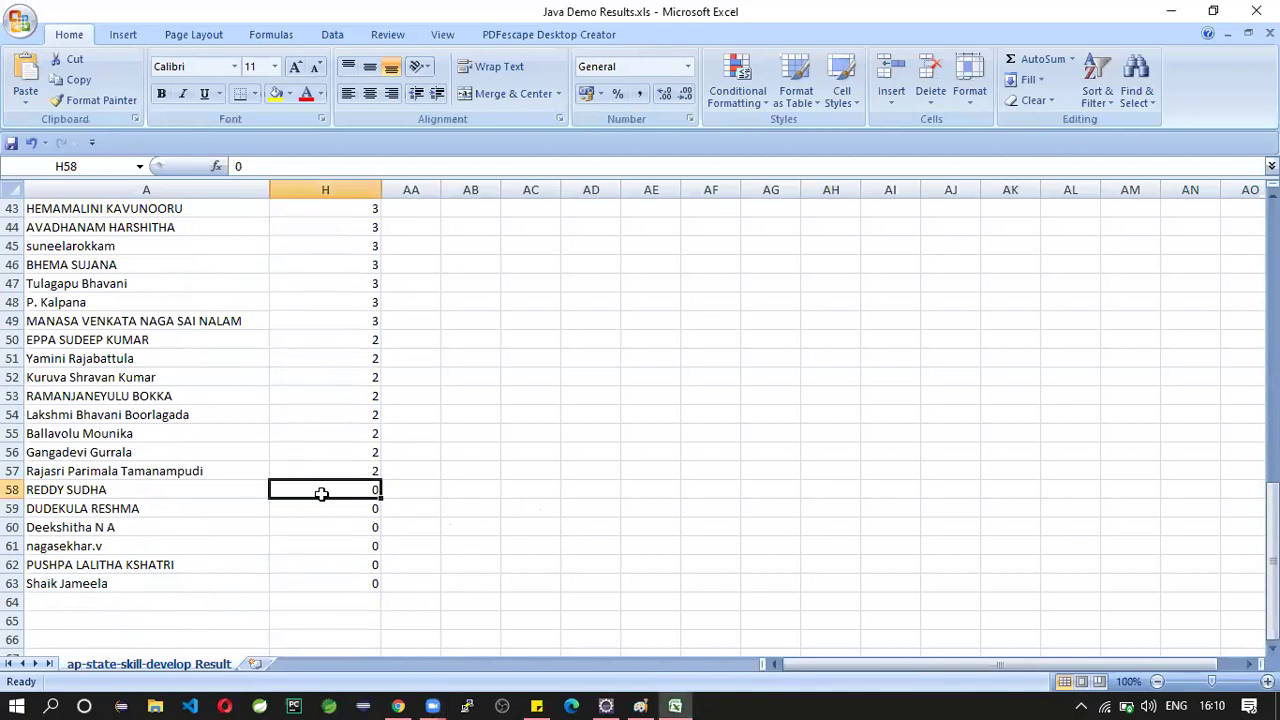
key("shift+Down")
key("shift+Down")
key("shift+Down")
key("shift+Down")
key("shift+Down")
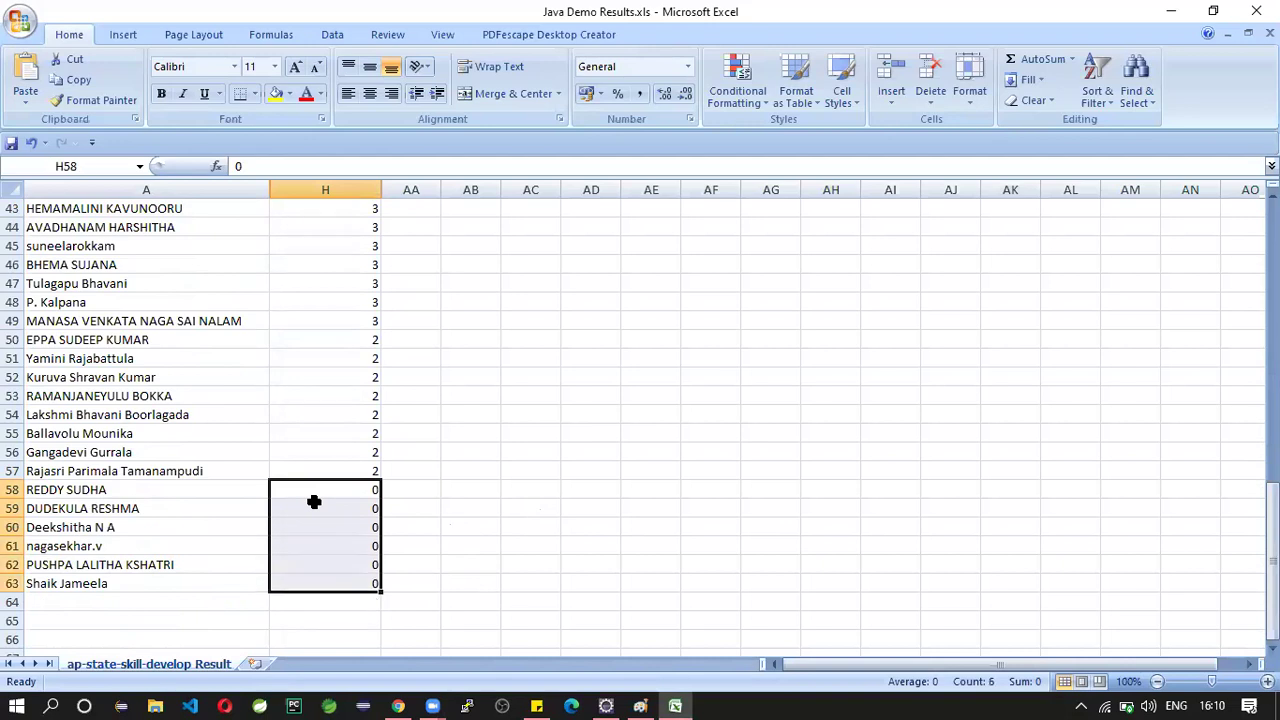
left_click(427, 522)
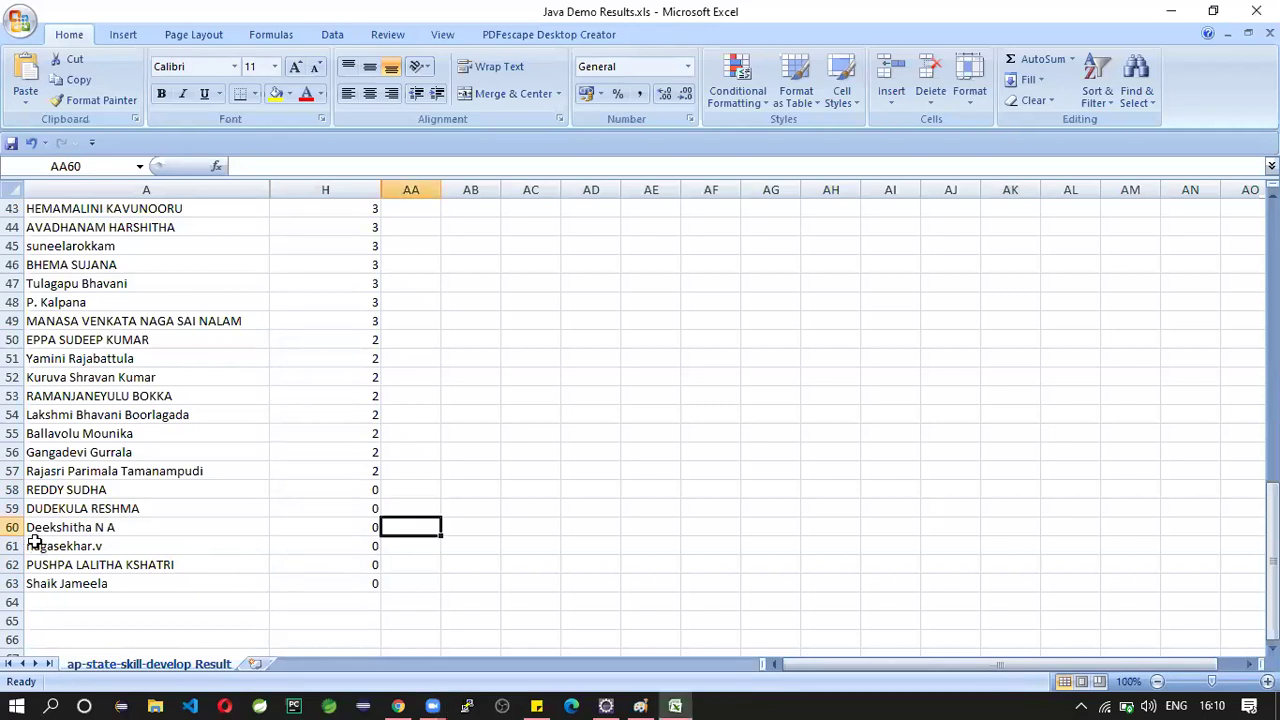
key("Left")
key("Down")
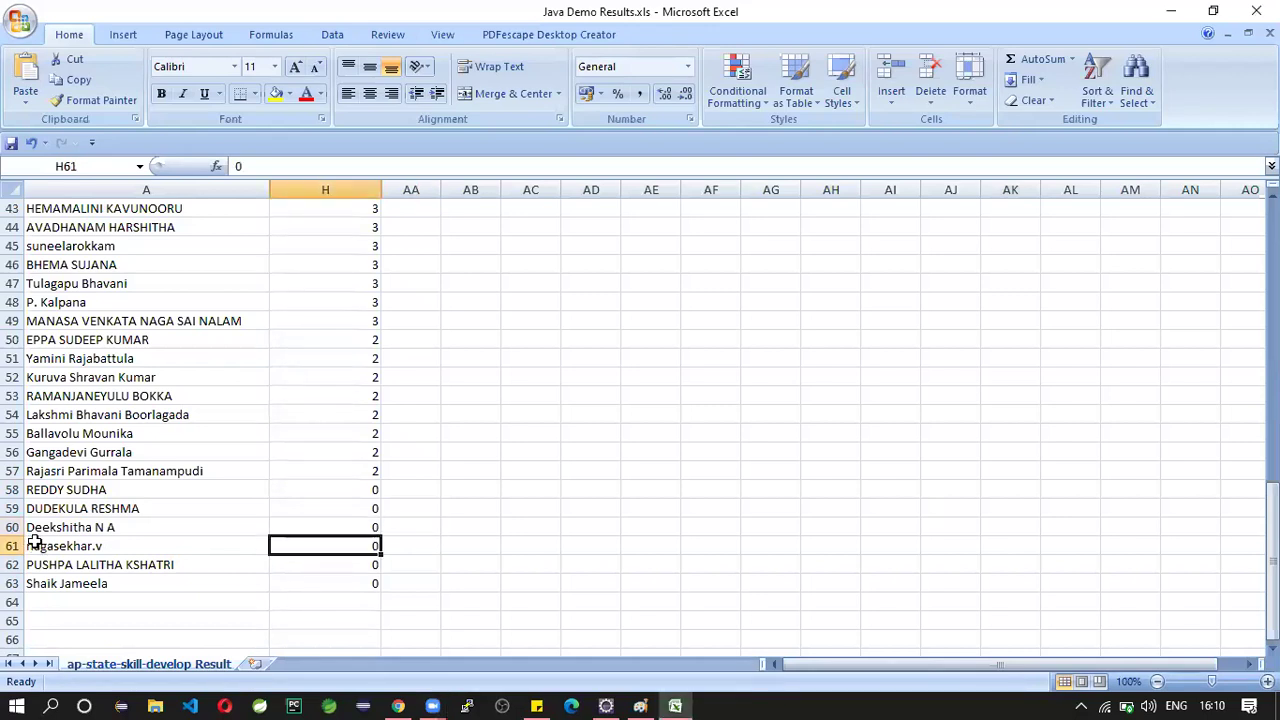
key("Left")
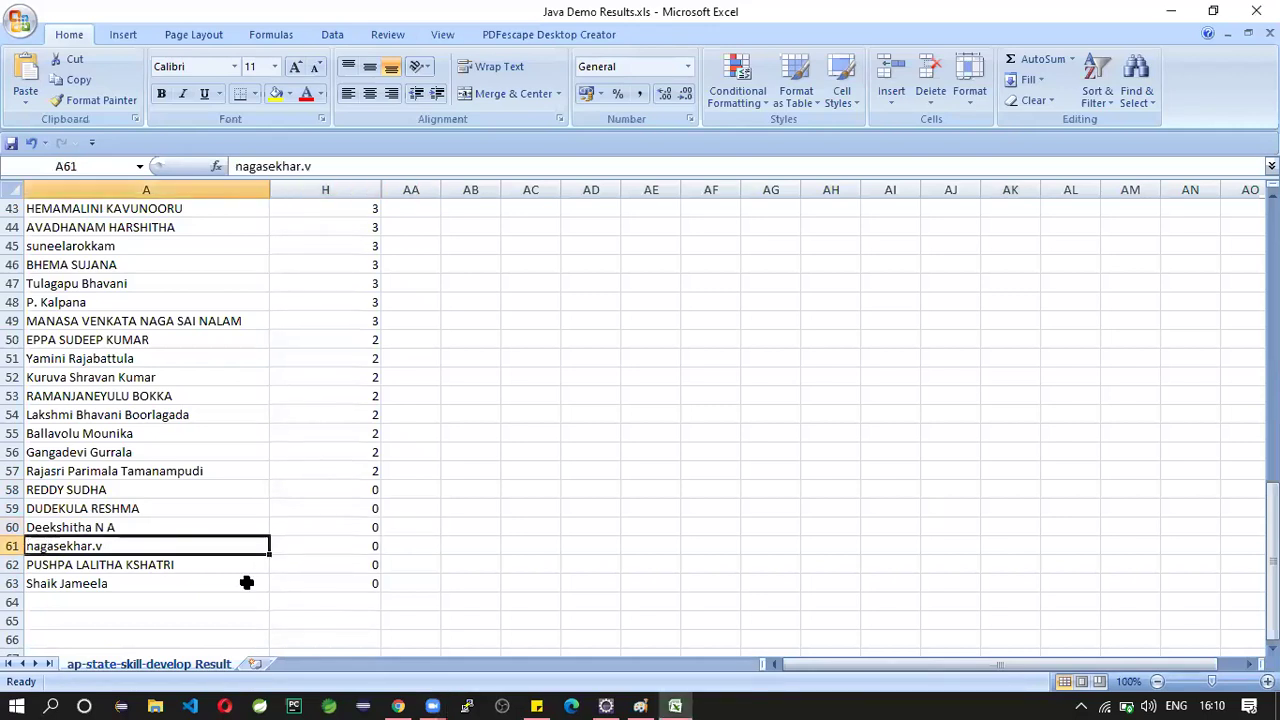
left_click(360, 541)
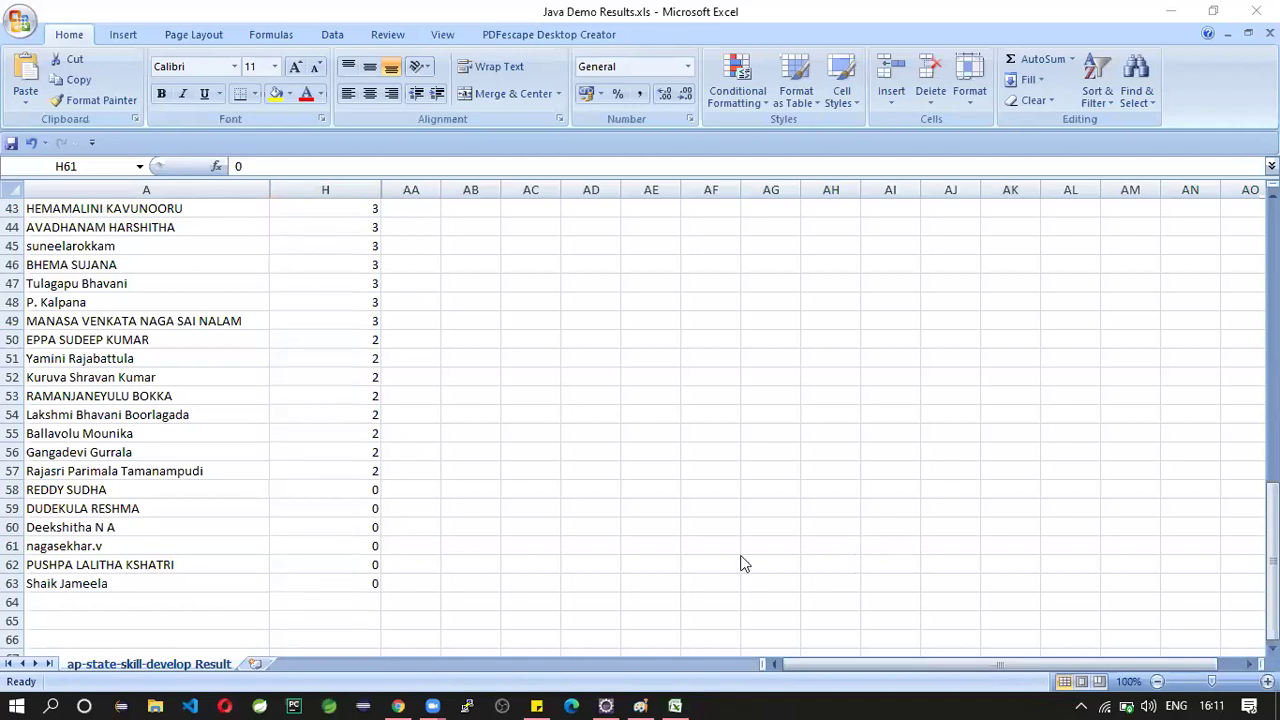
- Search the whole sheet for a participant's name with Find All and close the search dialog
scroll(103, 462, "up", 14)
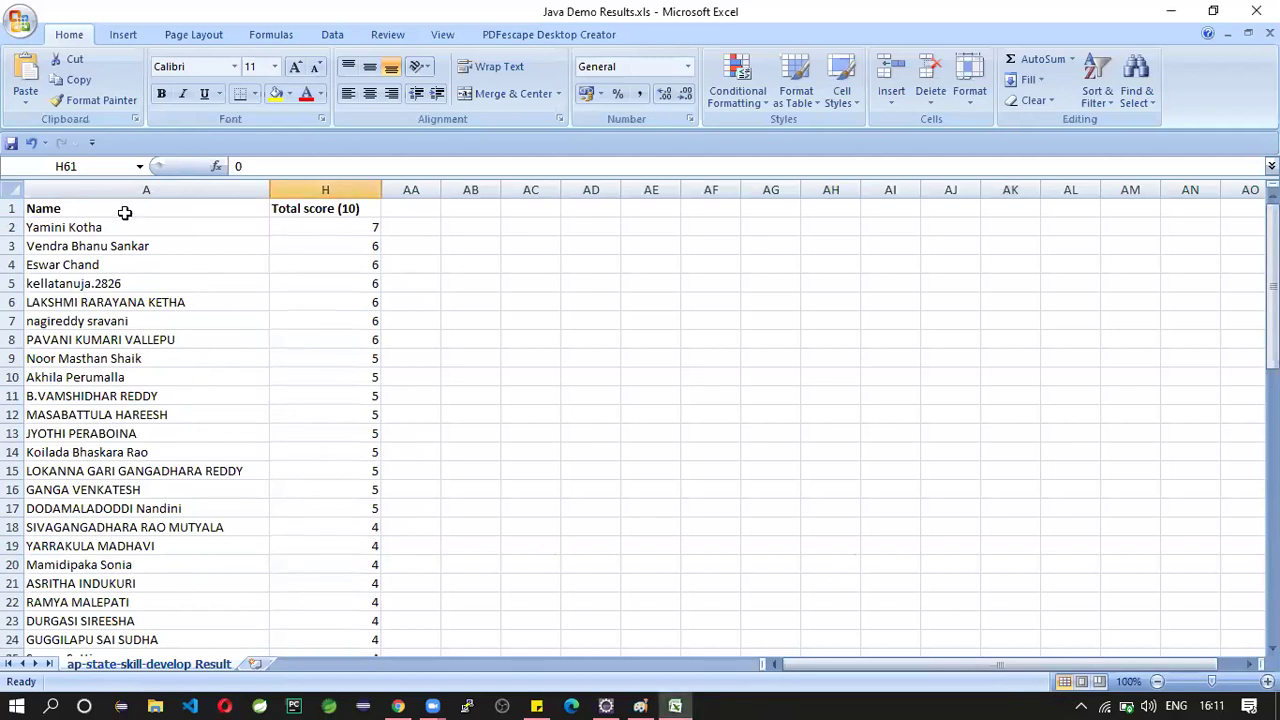
key("ctrl+f")
type("nagarjuna")
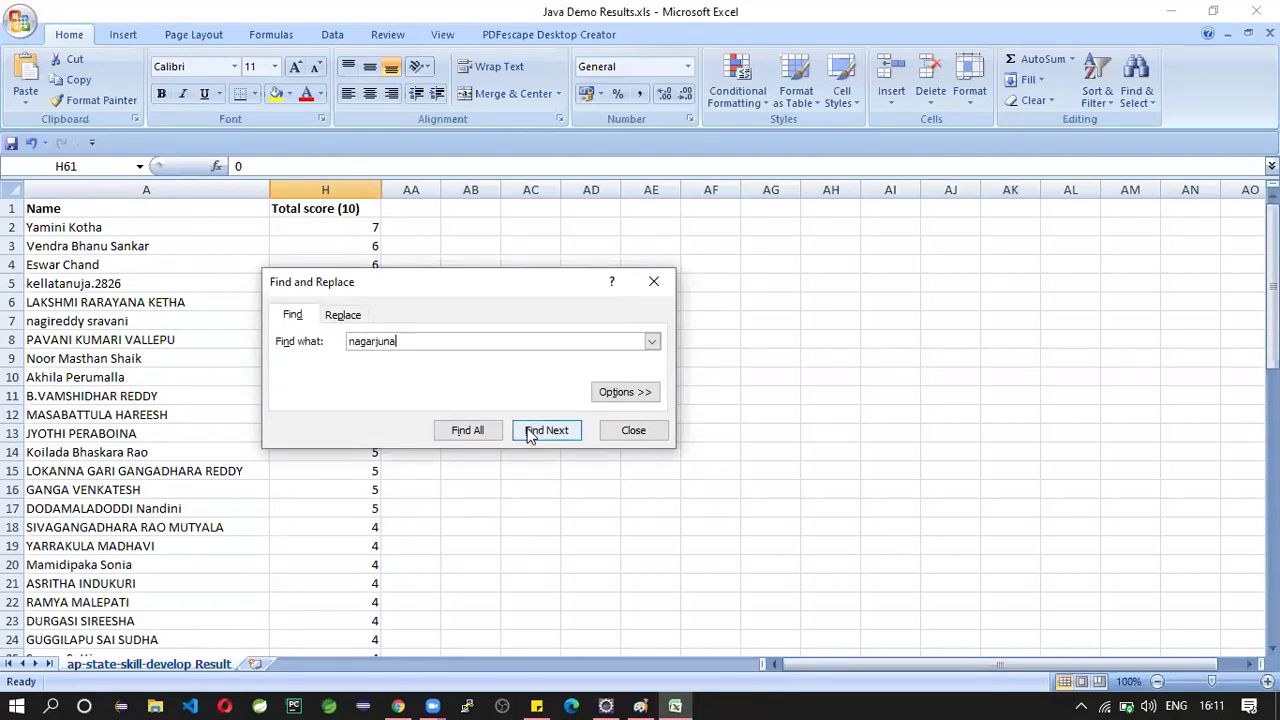
left_click(484, 432)
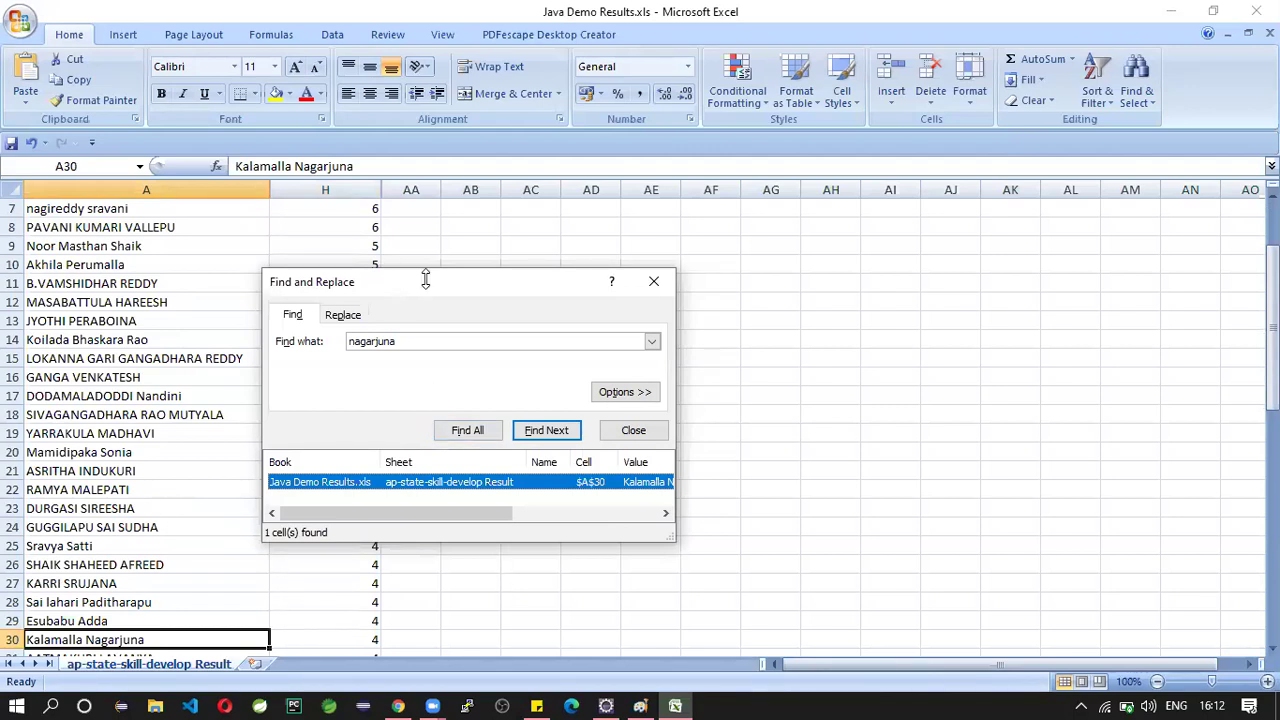
left_click_drag(503, 277, 251, 623)
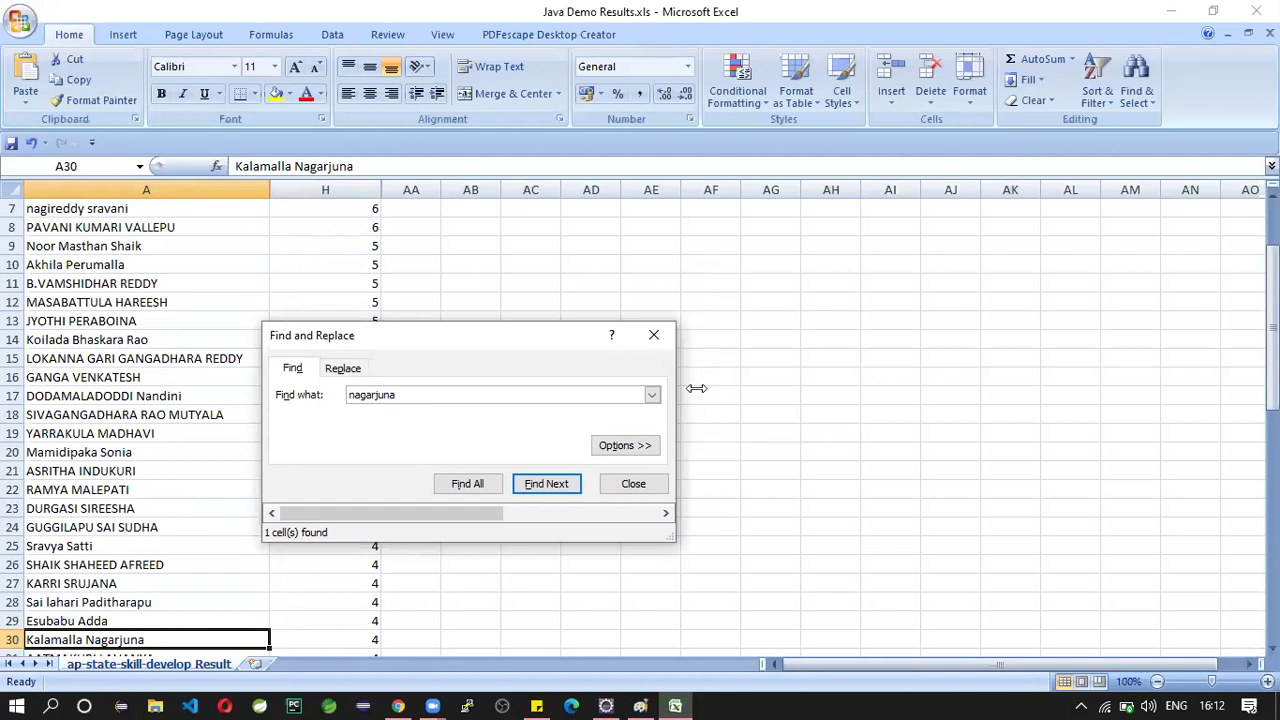
left_click(645, 340)
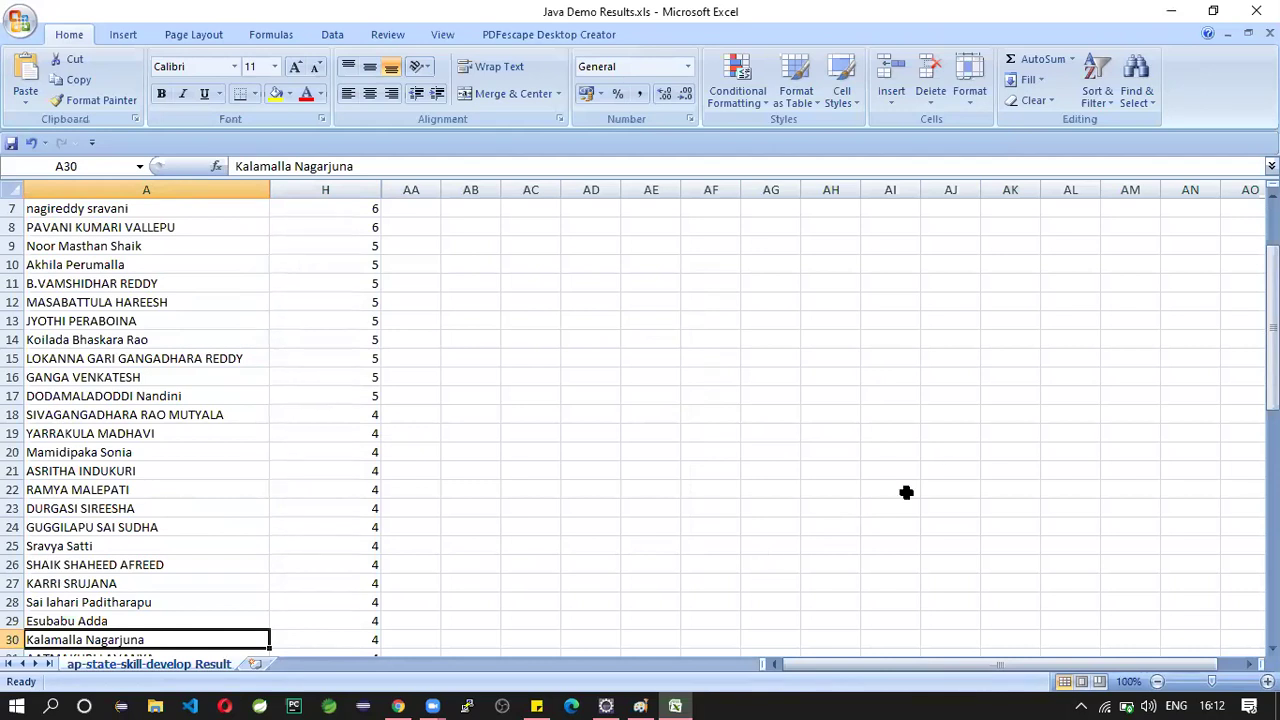
- Switch to WhatsApp in the browser and open the group info of the Java group
left_click(398, 706)
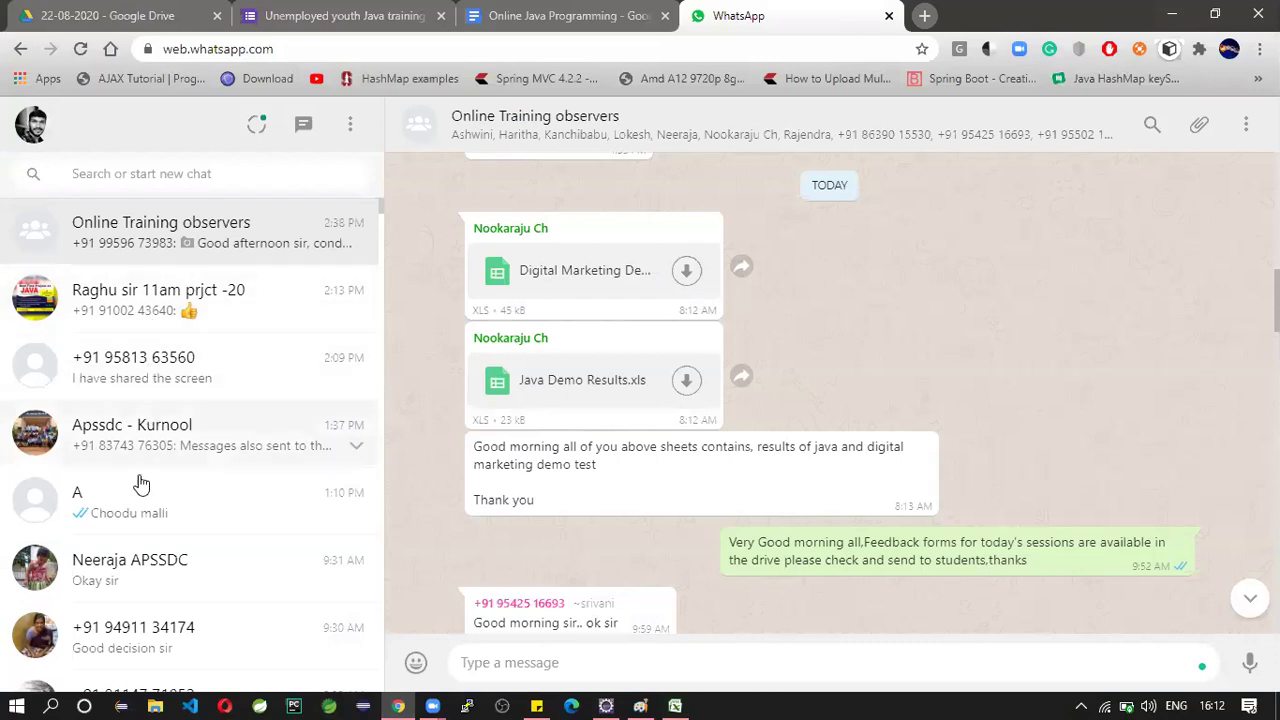
scroll(138, 537, "down", 2)
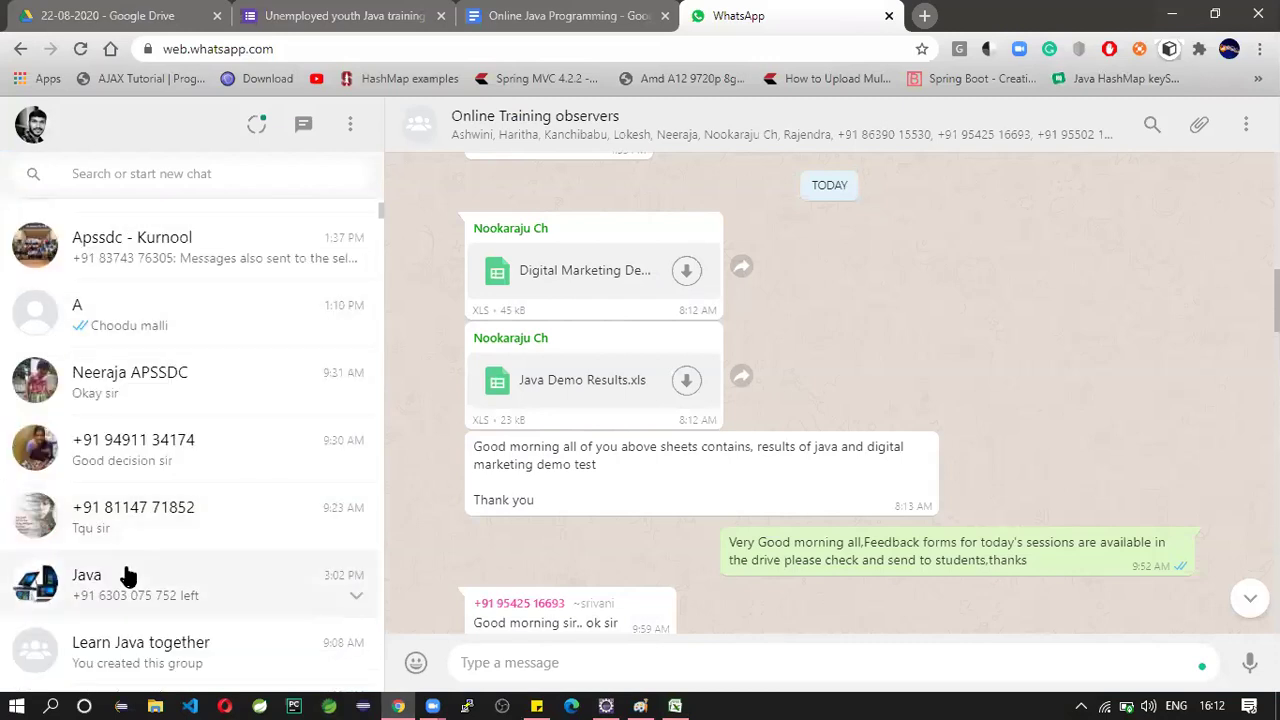
left_click(126, 575)
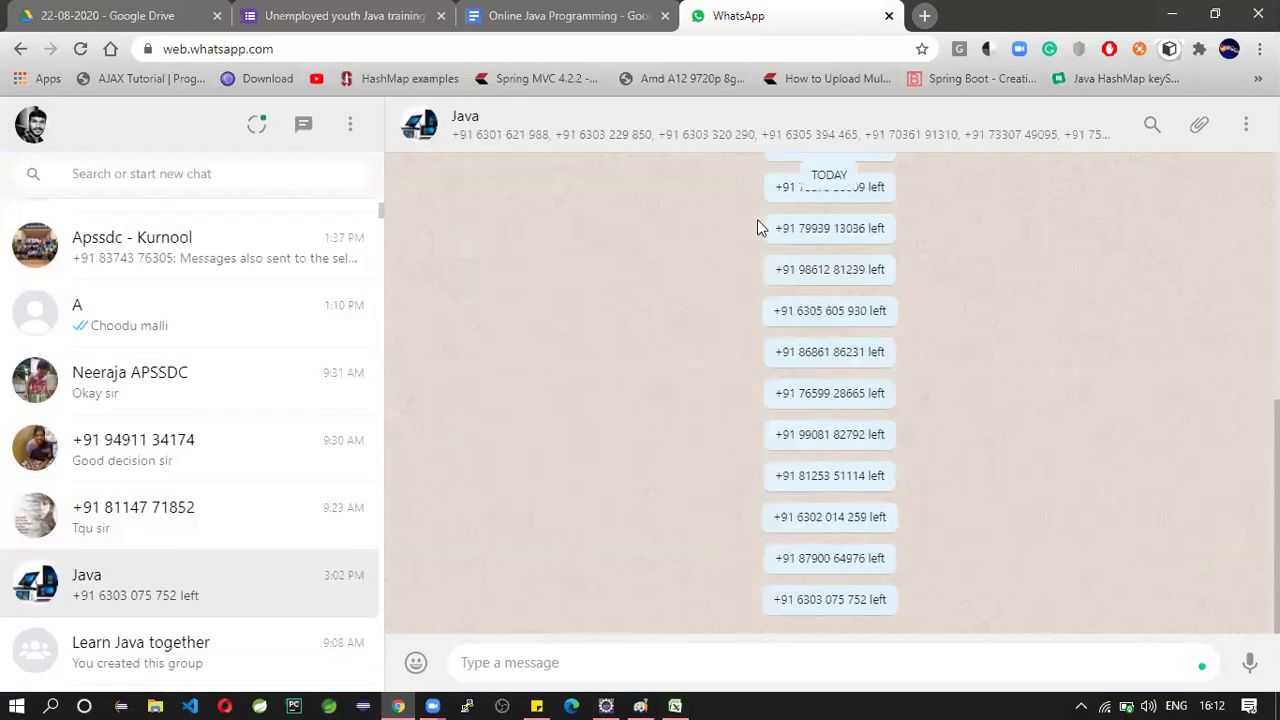
left_click(1246, 124)
left_click(1118, 175)
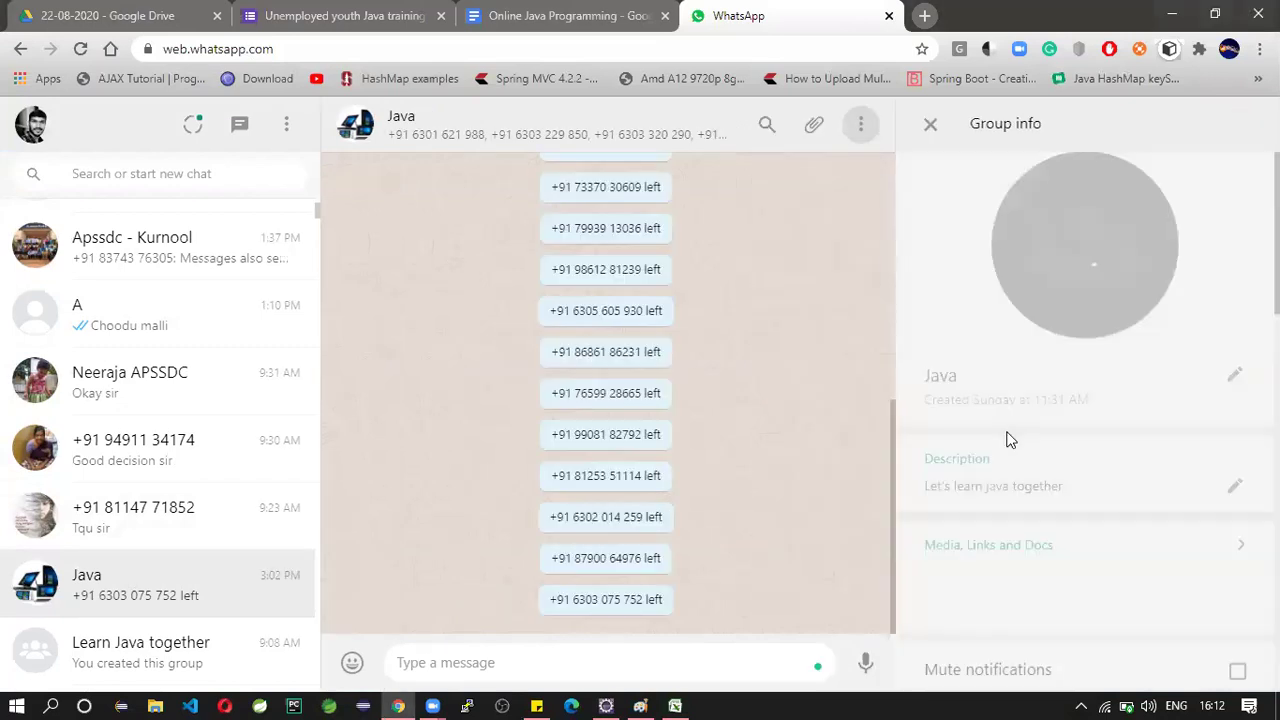
- Examine the Java group's participants section and its option for inviting people via link
scroll(995, 437, "down", 4)
scroll(995, 440, "down", 2)
left_click(994, 436)
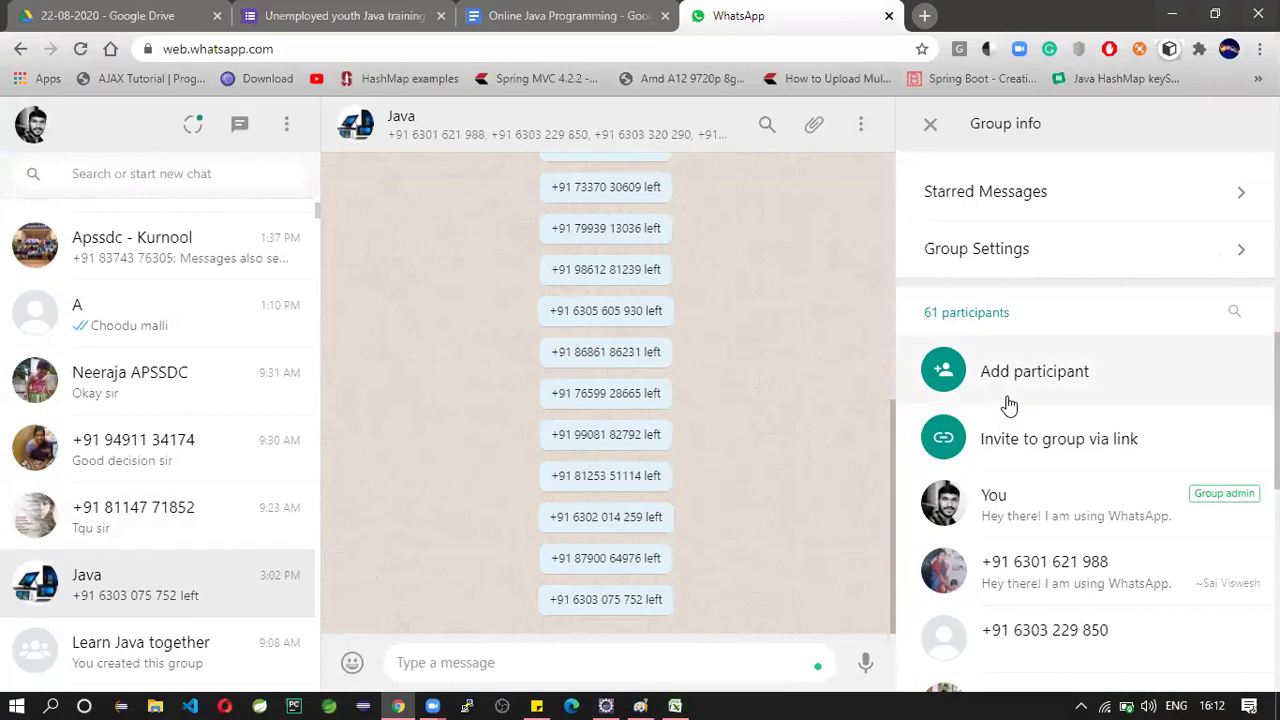
left_click(1022, 446)
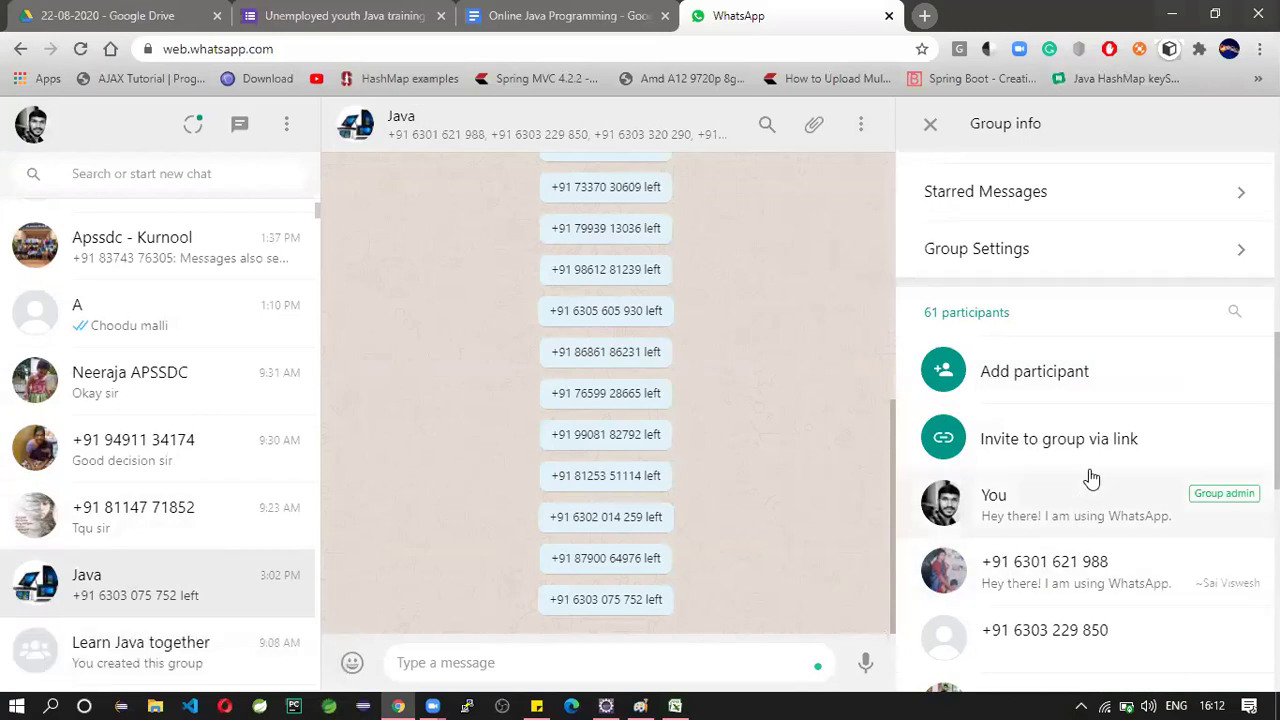
left_click(1108, 441)
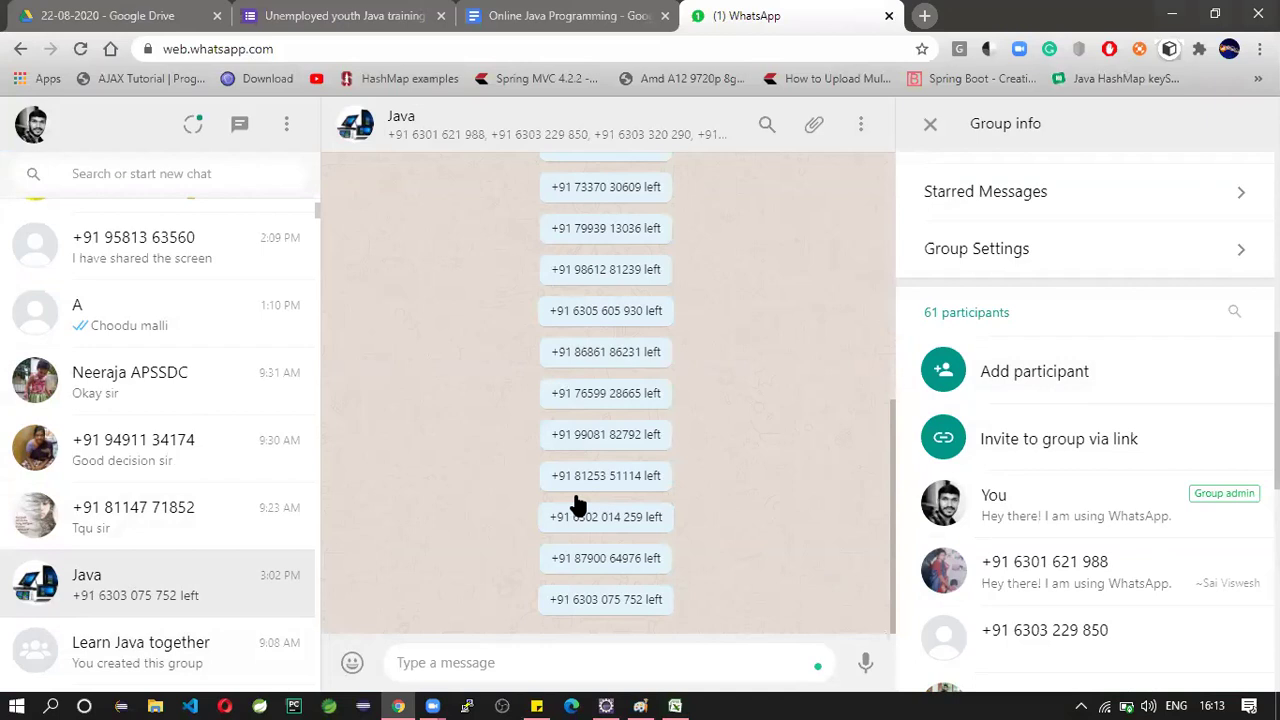
- Show the Online Java Programming document in Google Docs and start switching to another open window
left_click(487, 19)
key("alt+Tab")
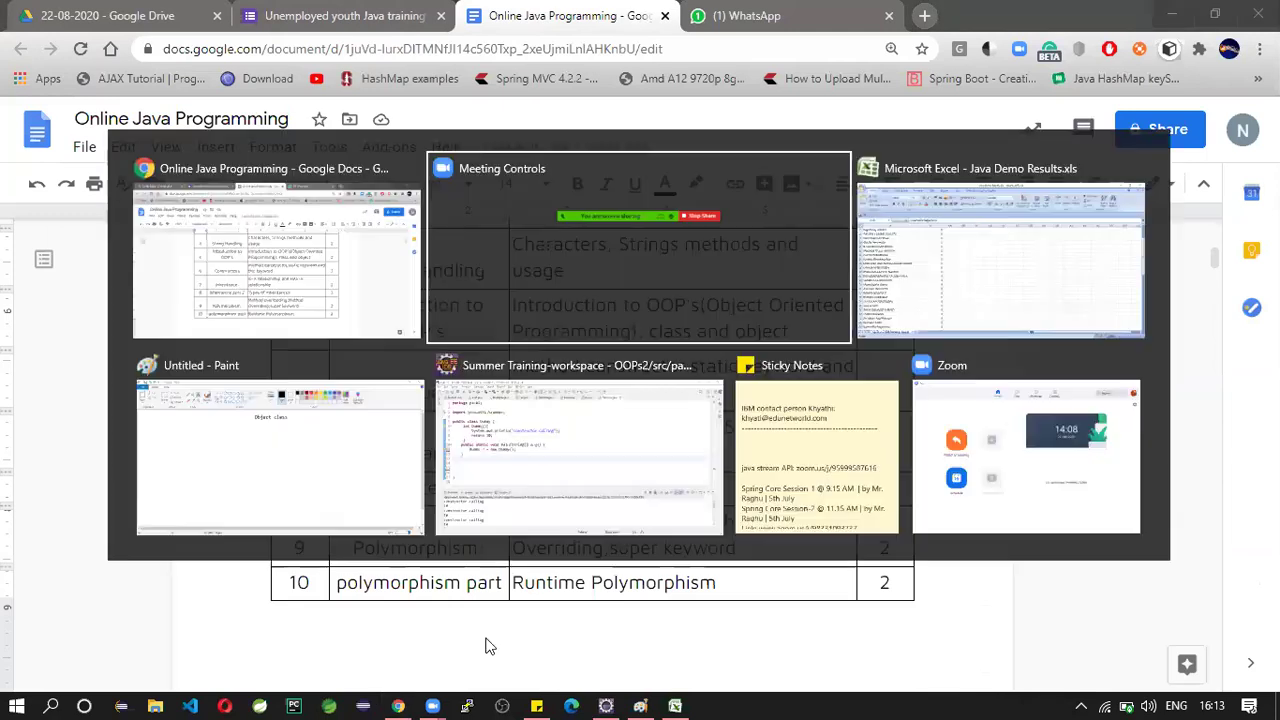